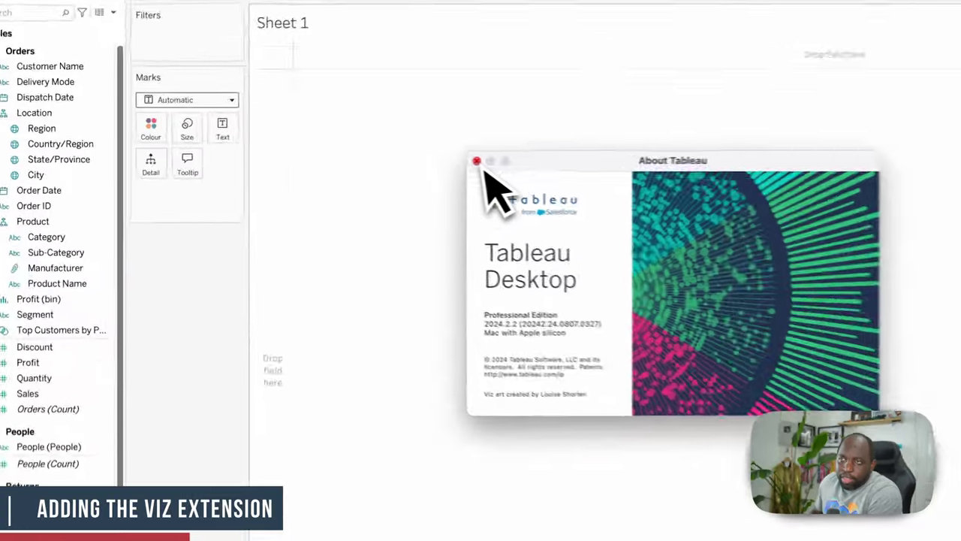
Close the About window and open the Tableau Table details among Tableau + Salesforce extensions.
click(343, 161)
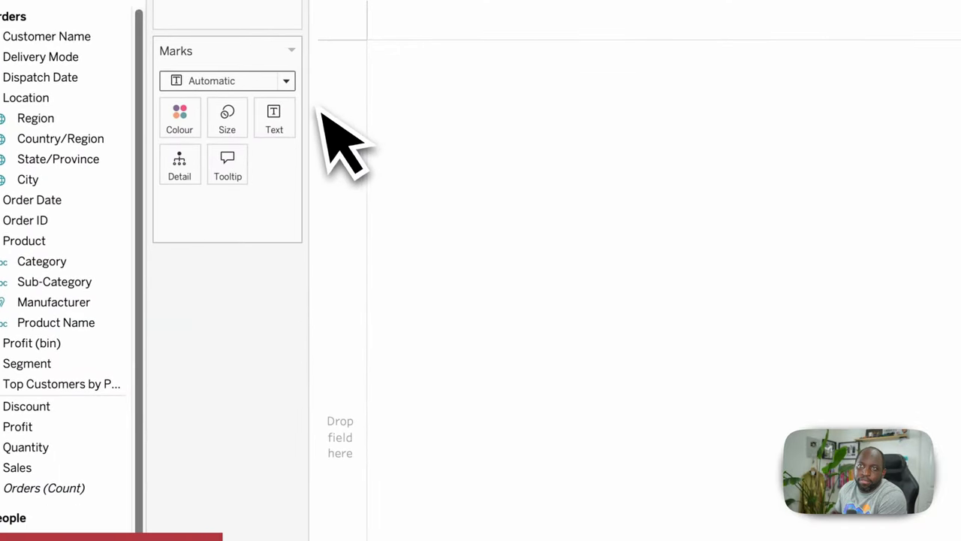
click(292, 82)
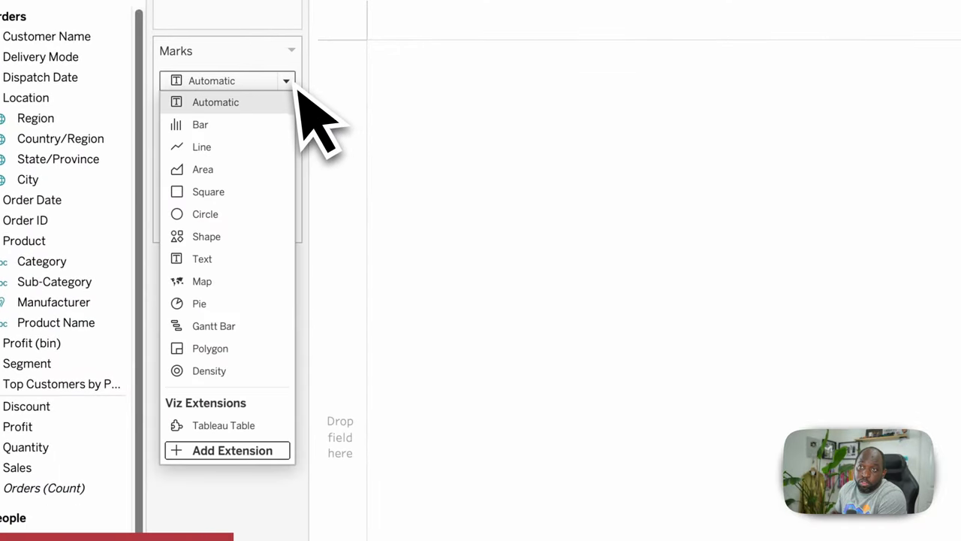
click(253, 451)
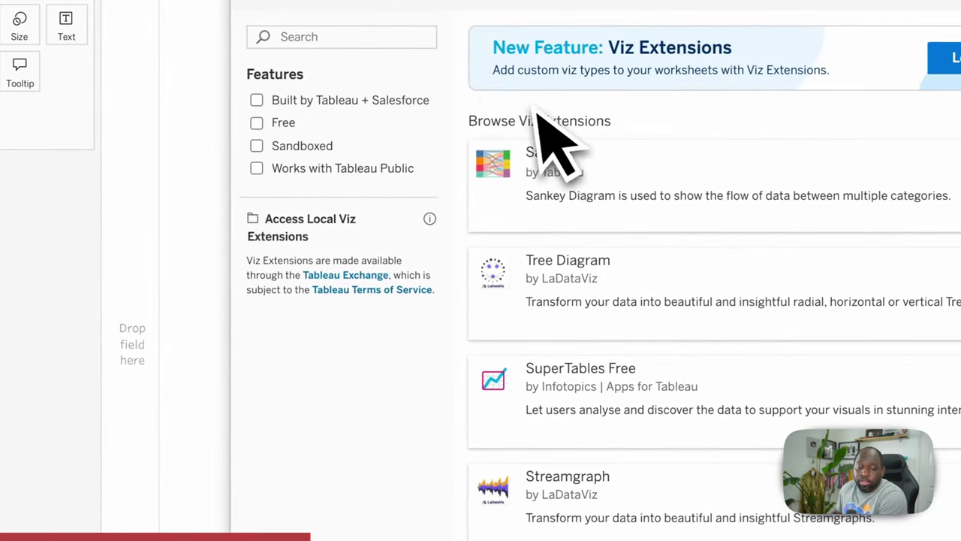
click(260, 105)
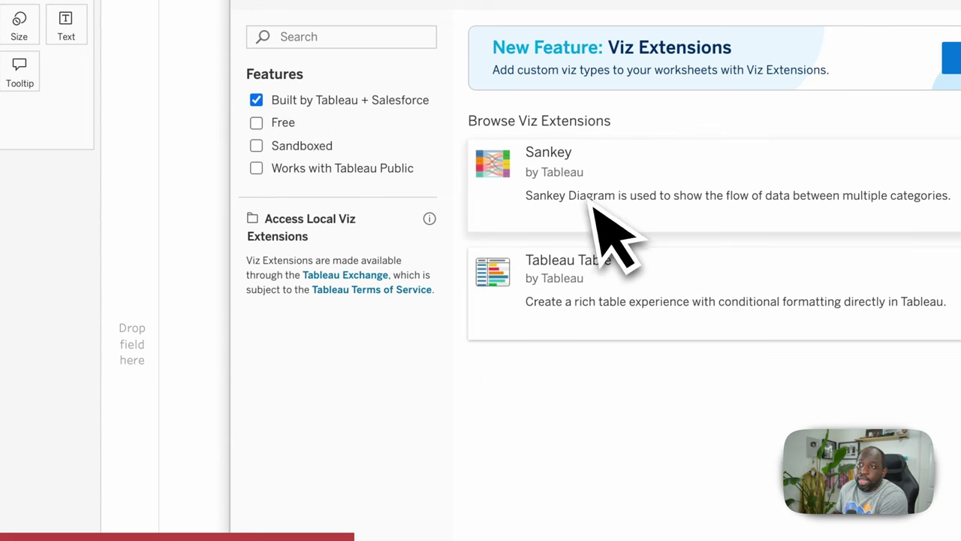
click(638, 289)
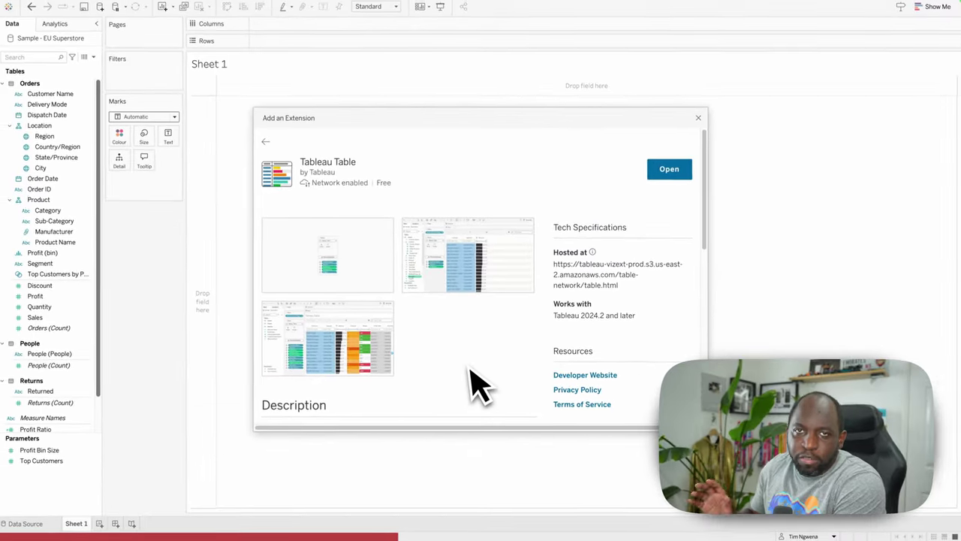
Highlight where the Tableau Table extension is hosted on its details page.
mouse_move(333, 191)
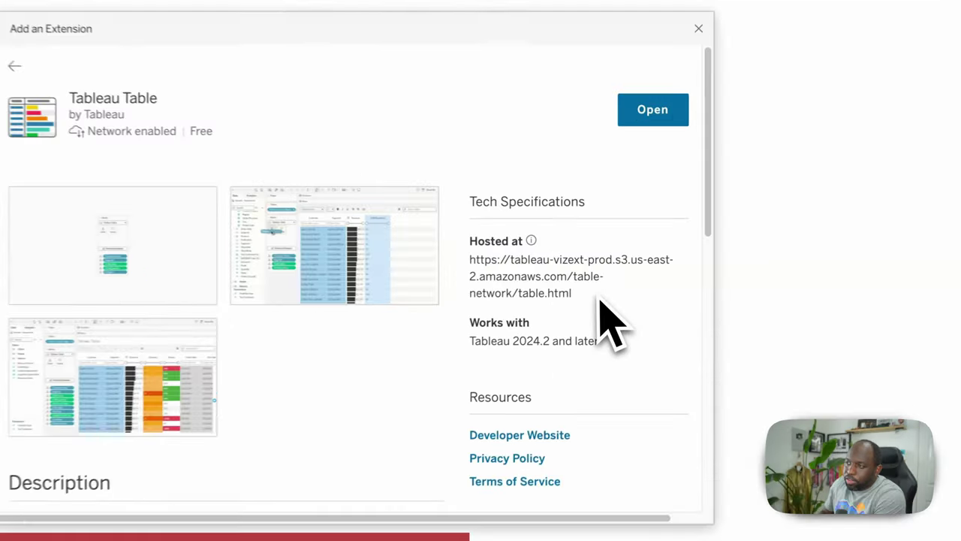
drag(631, 295, 549, 261)
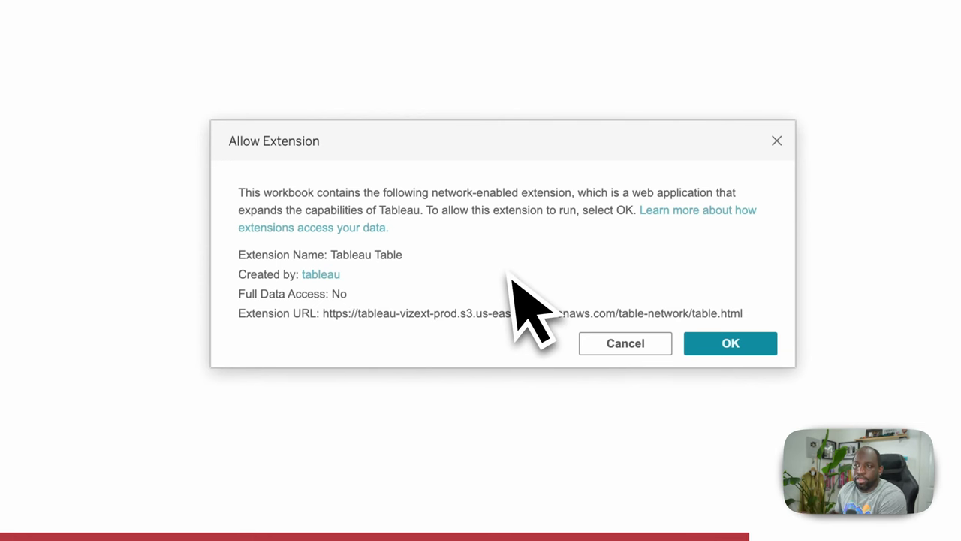
Allow the network-enabled Tableau Table extension to run on Sheet 1.
click(701, 345)
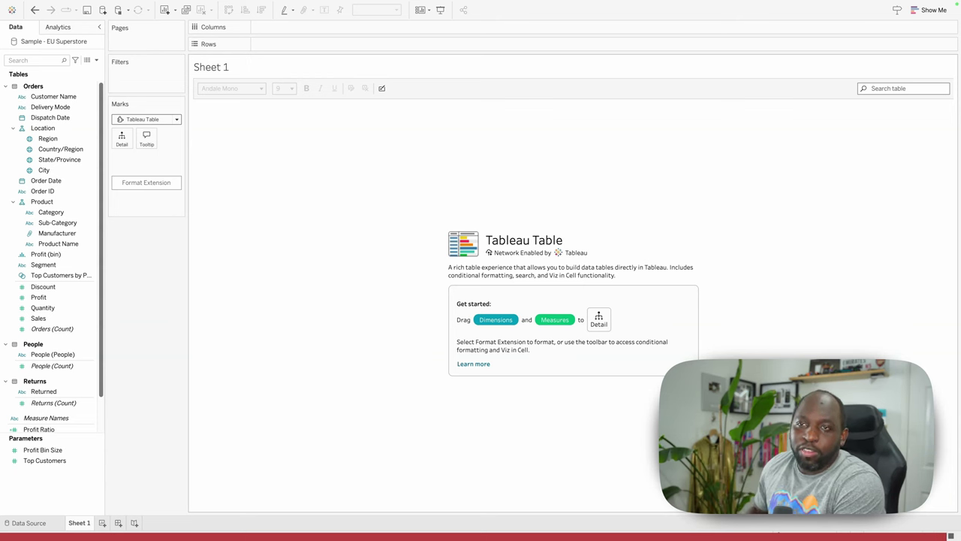
Add Profit, Region, Country/Region, State/Province, City, Manufacturer and Sub-Category to the table.
drag(38, 296, 112, 140)
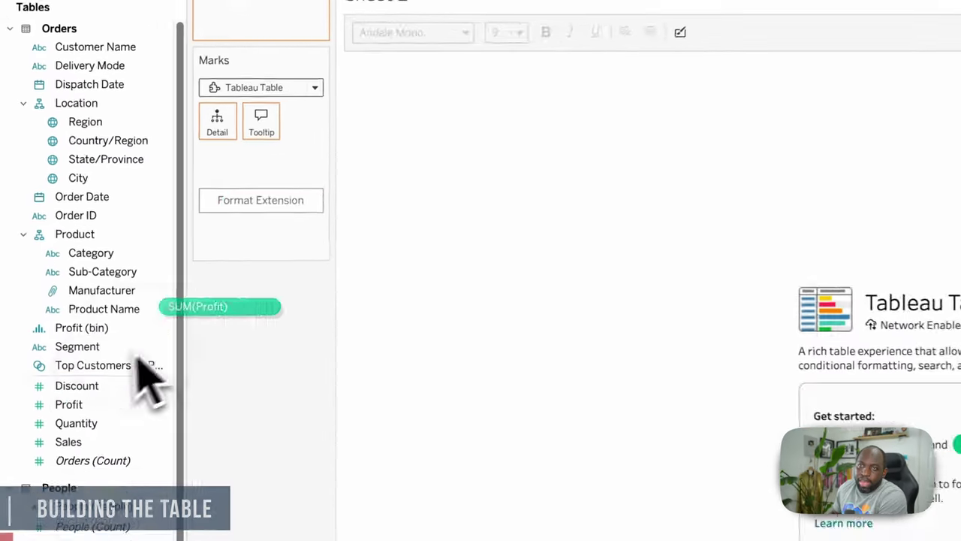
drag(216, 120, 232, 123)
drag(94, 118, 223, 123)
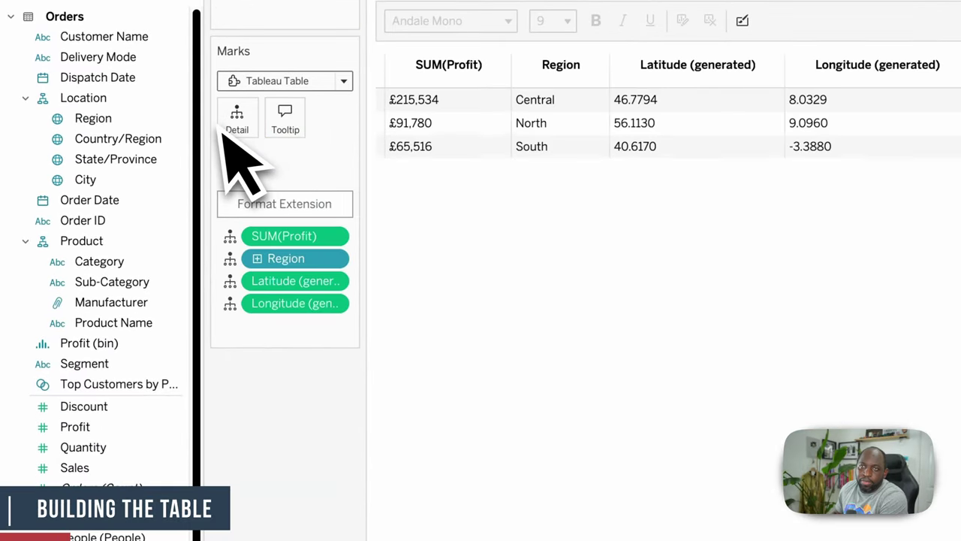
click(179, 140)
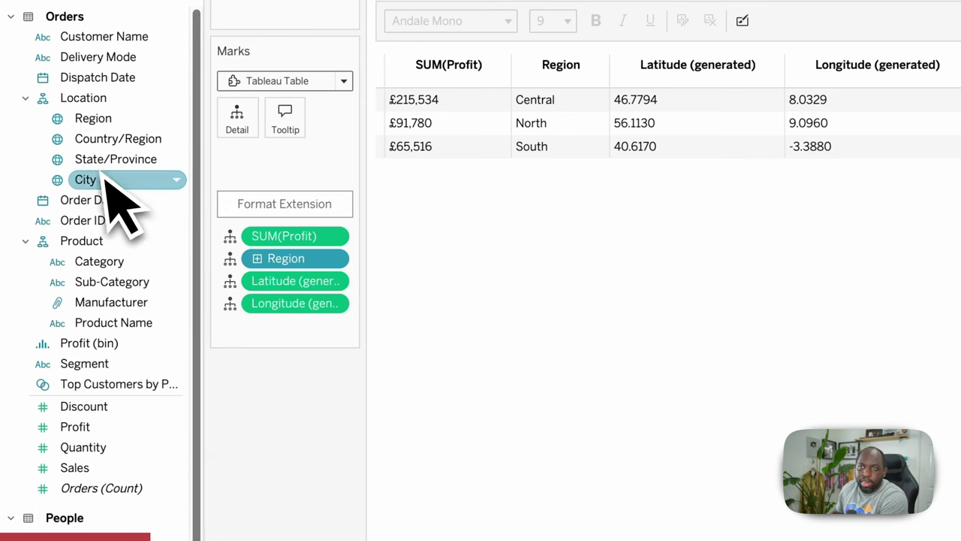
drag(105, 180, 227, 127)
drag(114, 301, 256, 145)
drag(157, 280, 245, 139)
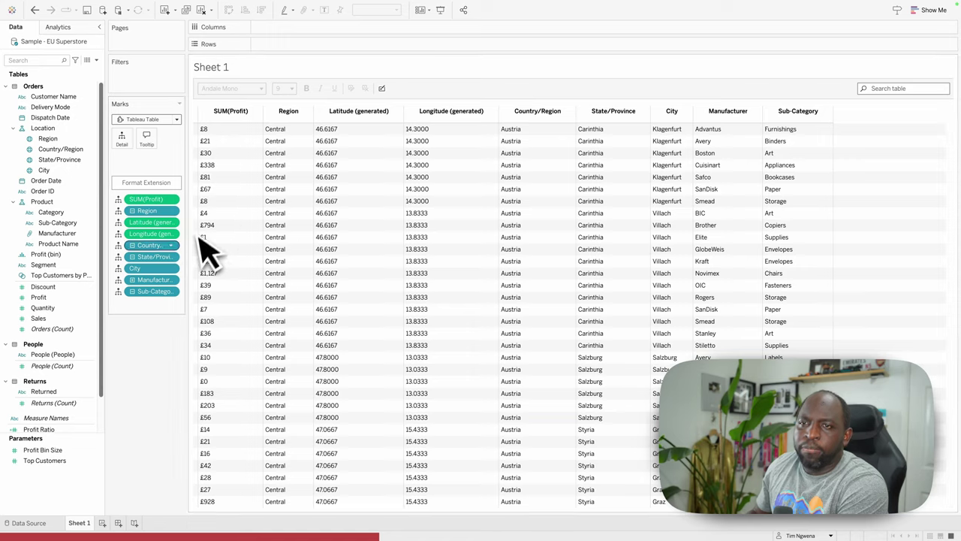
Reorder the columns with Region first and Country/Region, State/Province following Manufacturer.
mouse_move(161, 290)
mouse_down()
mouse_move(142, 292)
mouse_move(154, 197)
mouse_up()
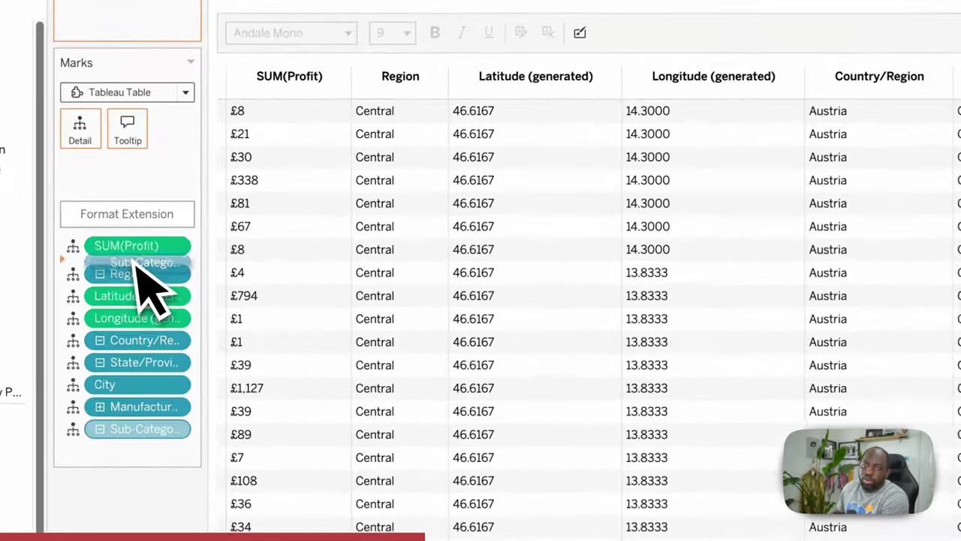
drag(139, 248, 142, 243)
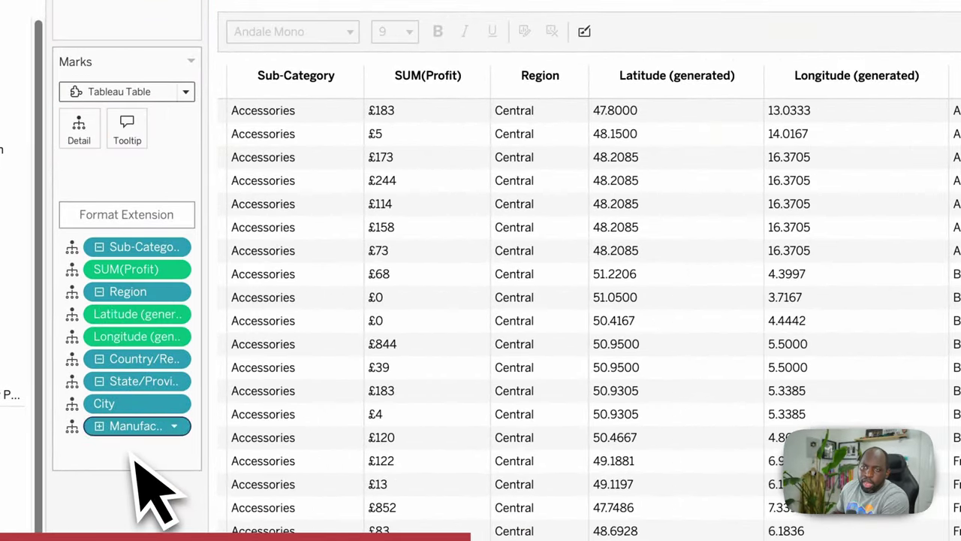
drag(142, 425, 138, 246)
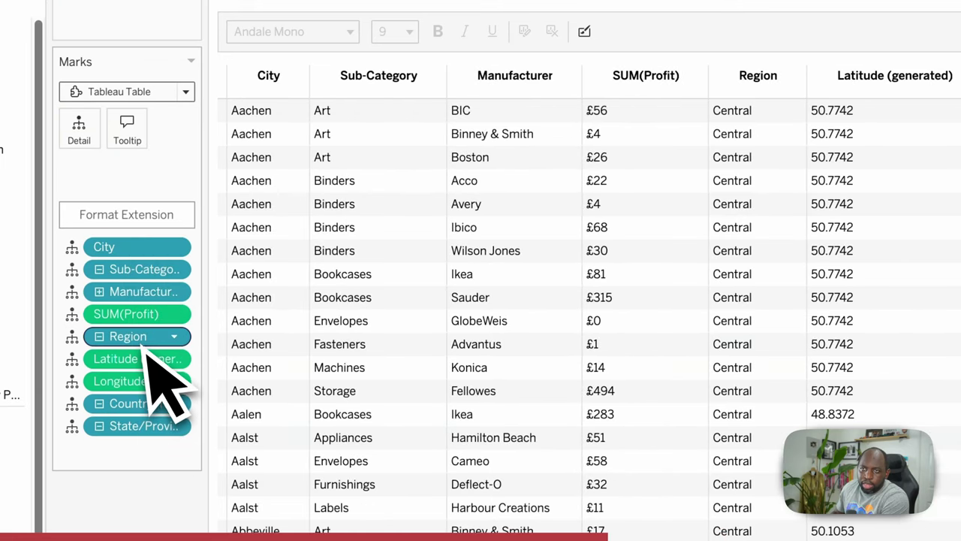
drag(142, 339, 151, 242)
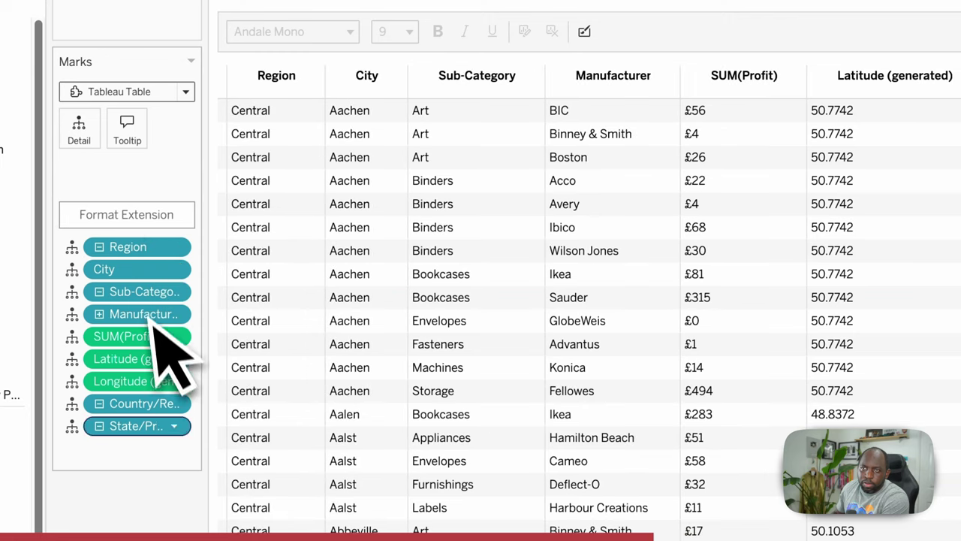
drag(144, 403, 149, 331)
drag(156, 433, 148, 356)
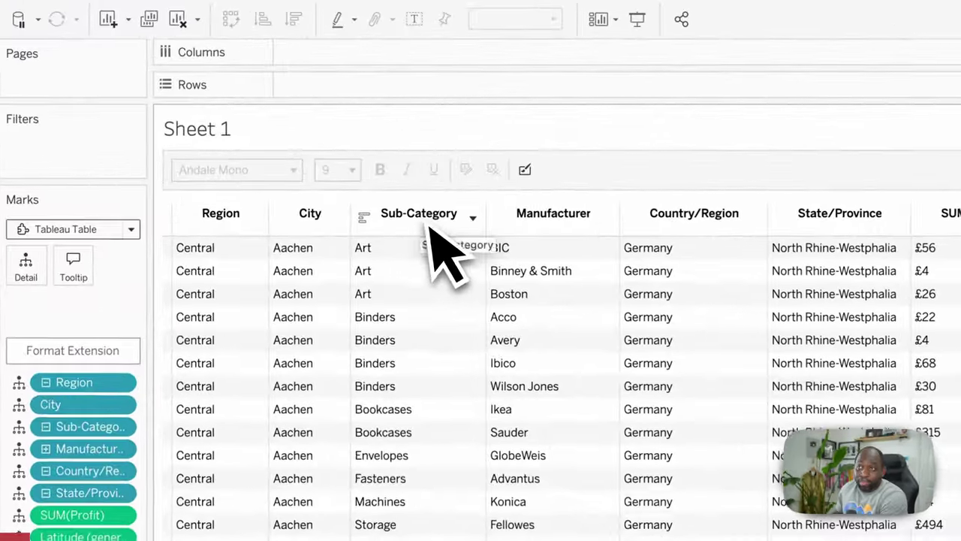
Make the Sub-Category text bold, underlined Arial Black.
click(333, 119)
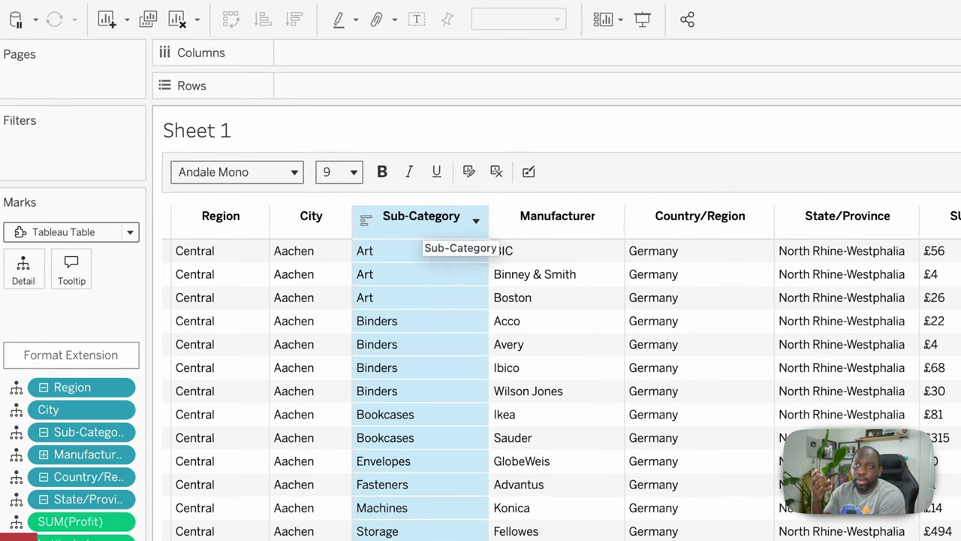
click(382, 170)
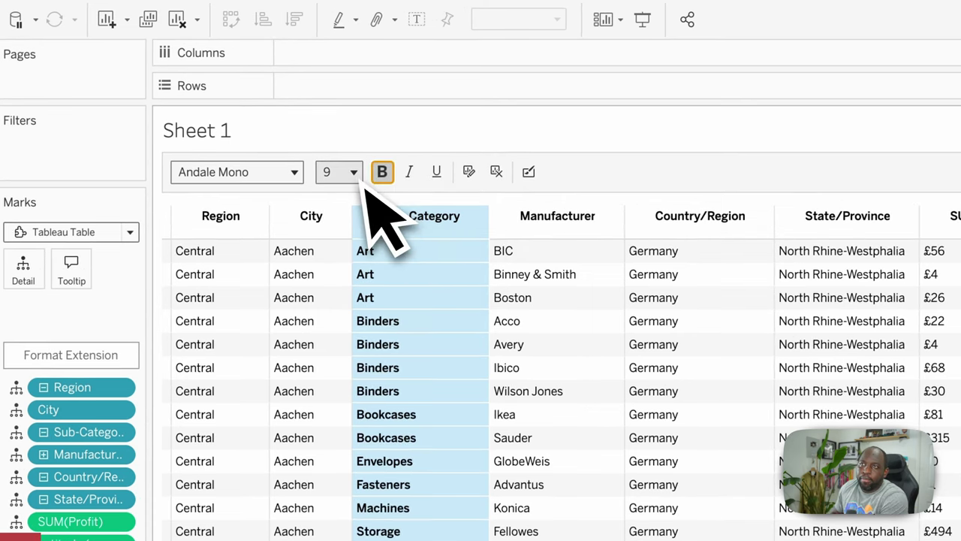
click(295, 174)
click(264, 219)
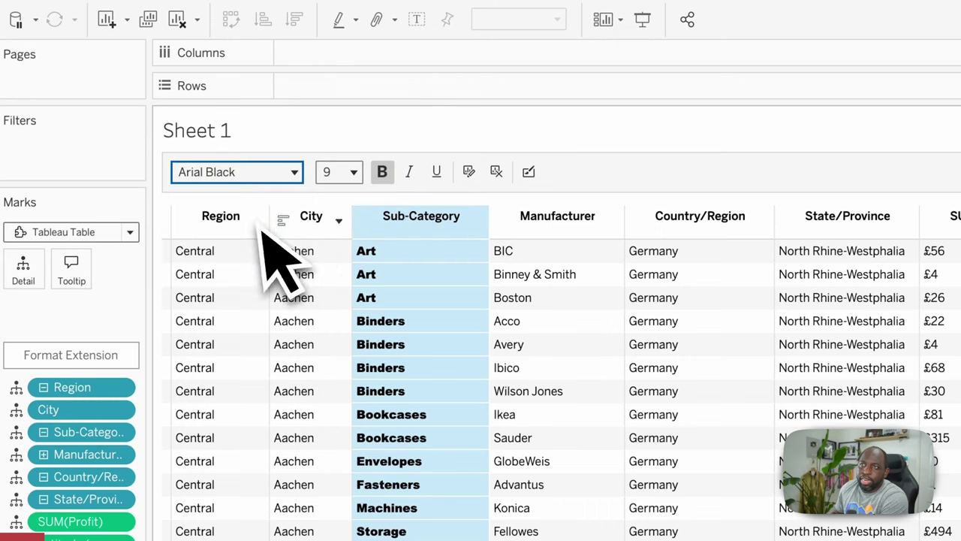
click(436, 171)
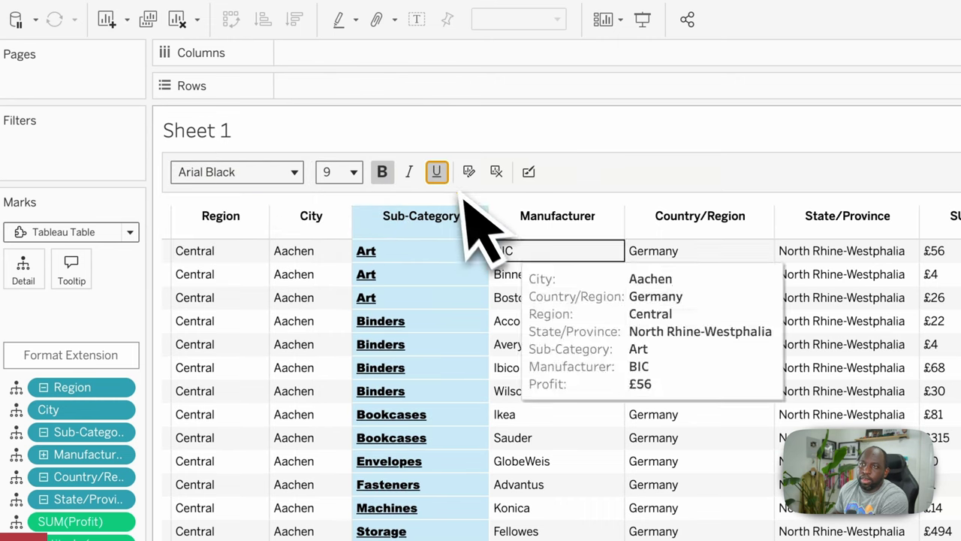
Set the Manufacturer text to bold, size 8 Lucida Grande.
click(565, 219)
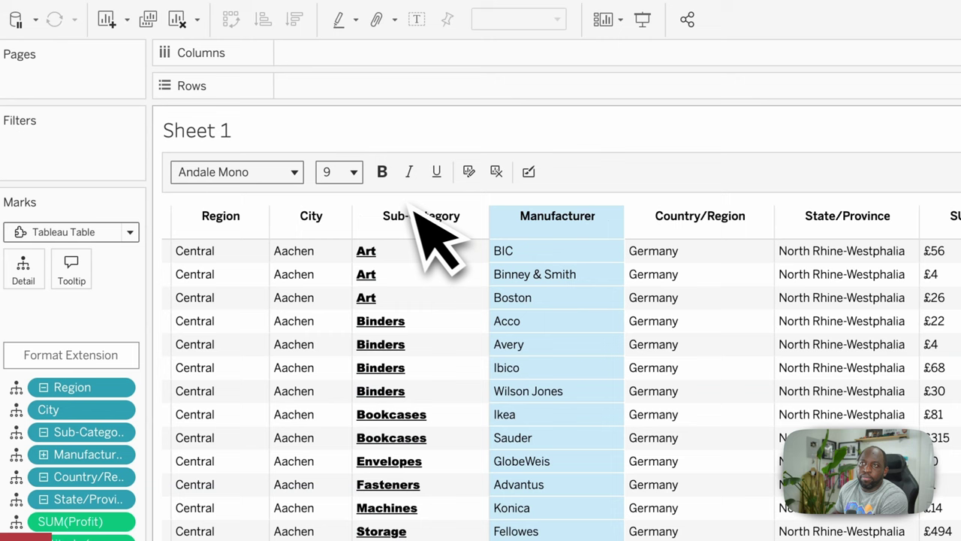
click(353, 173)
click(347, 191)
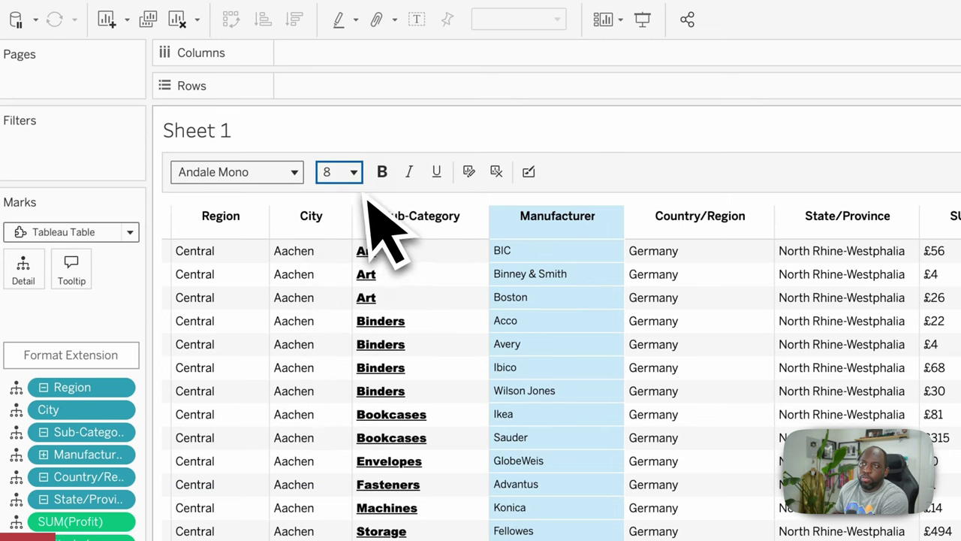
click(383, 173)
click(294, 172)
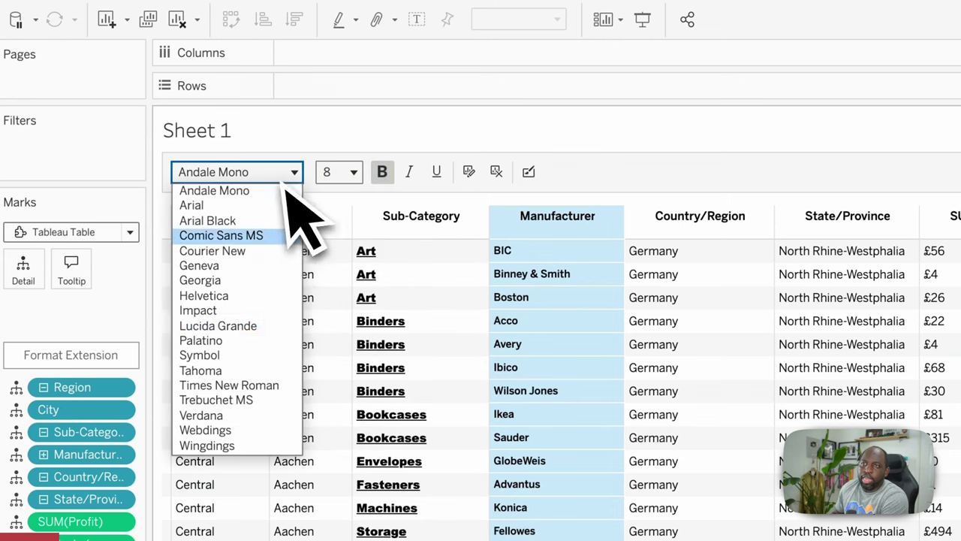
click(254, 323)
click(583, 229)
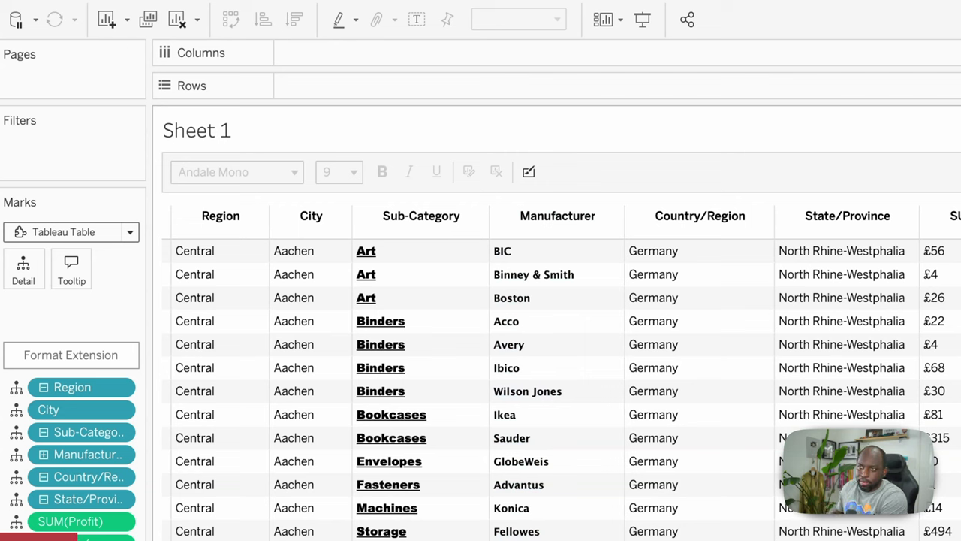
click(367, 221)
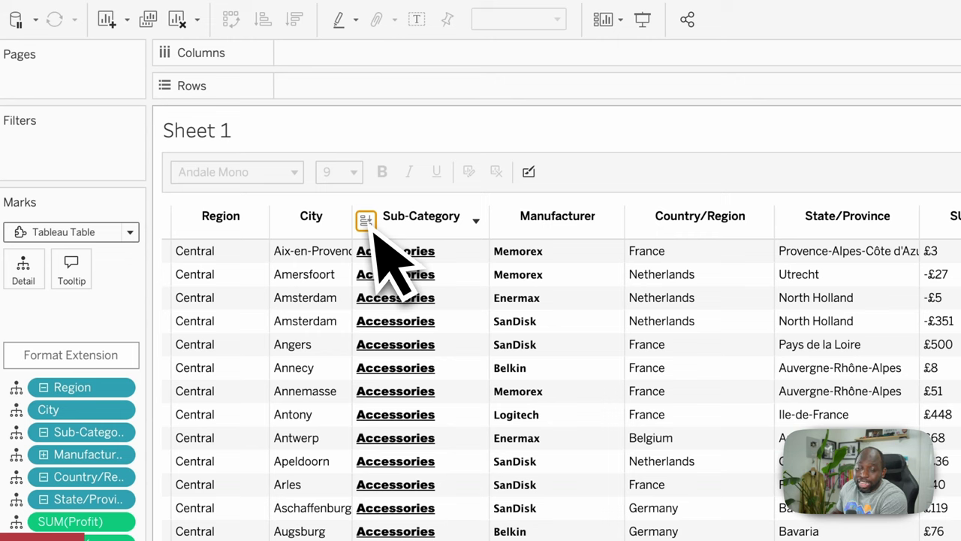
click(373, 229)
click(372, 229)
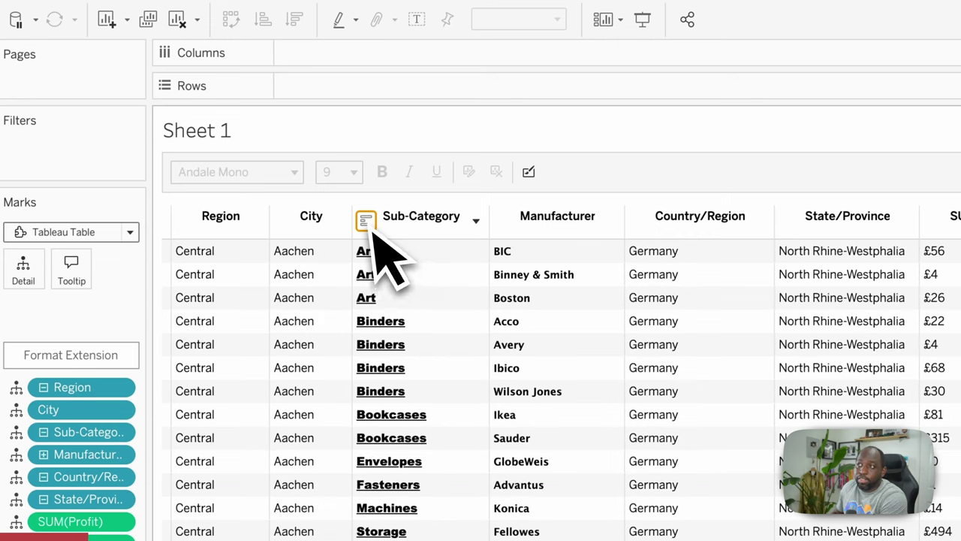
click(366, 221)
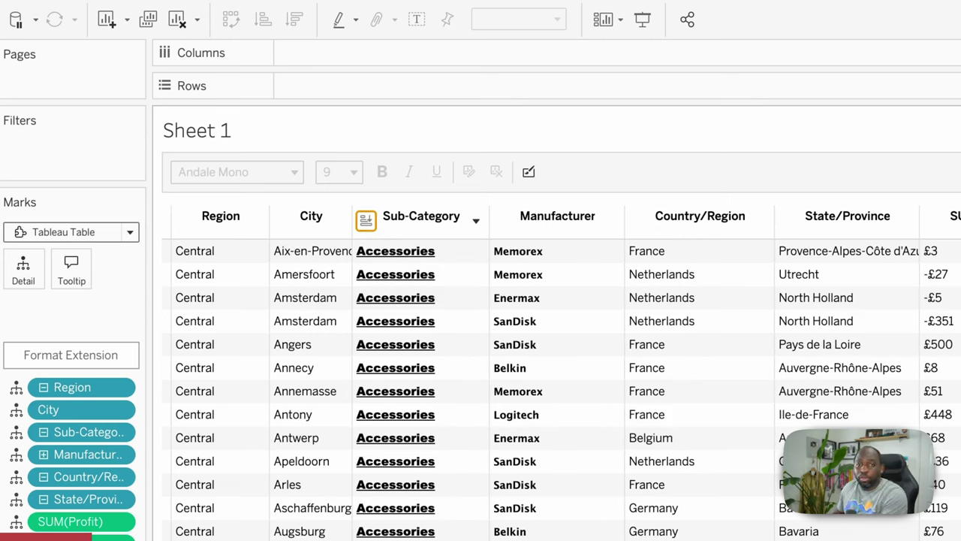
click(366, 221)
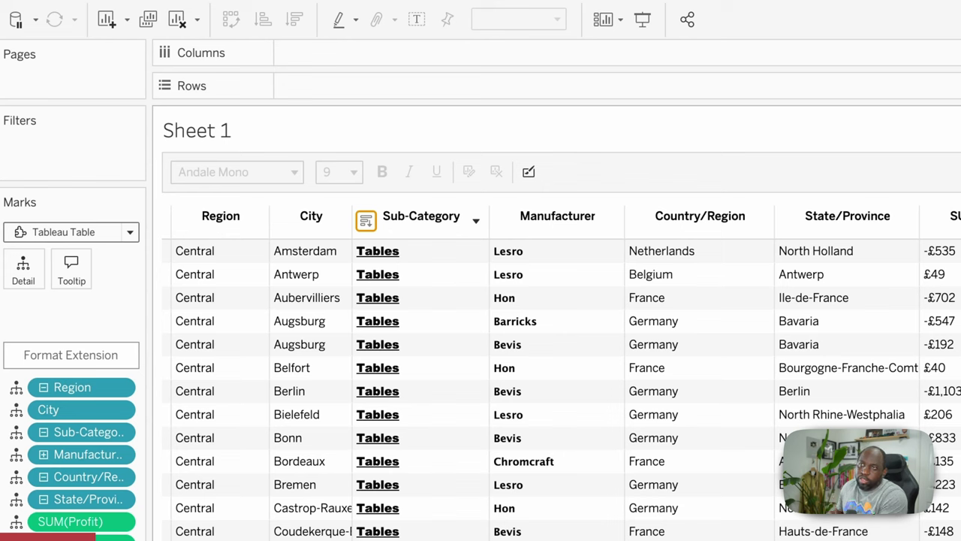
click(367, 221)
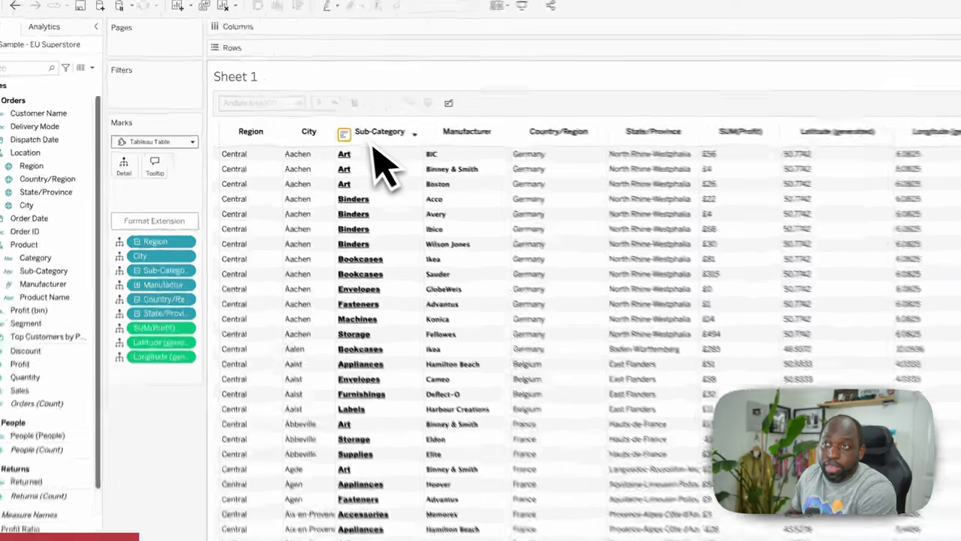
Reselect the Sub-Category column to confirm its bold, underlined Arial Black formatting.
click(323, 112)
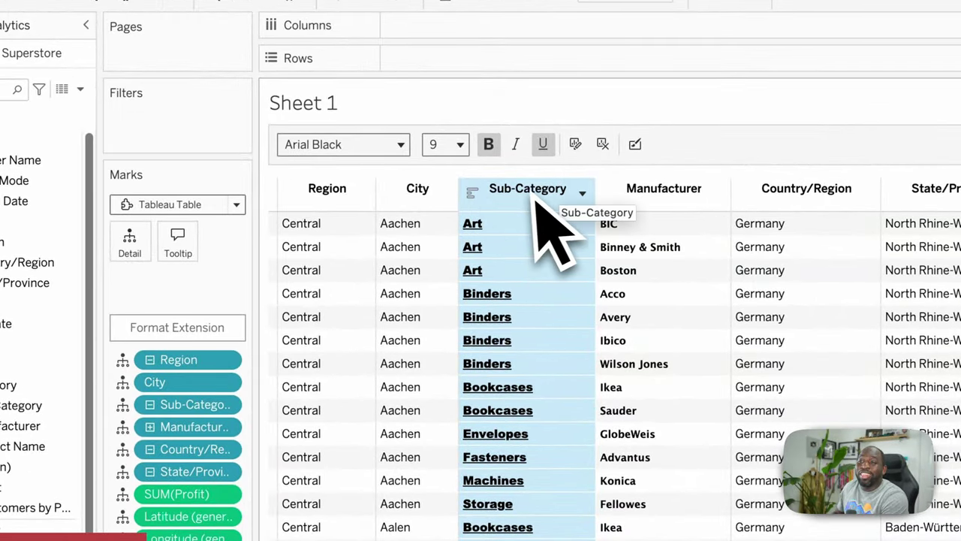
click(582, 194)
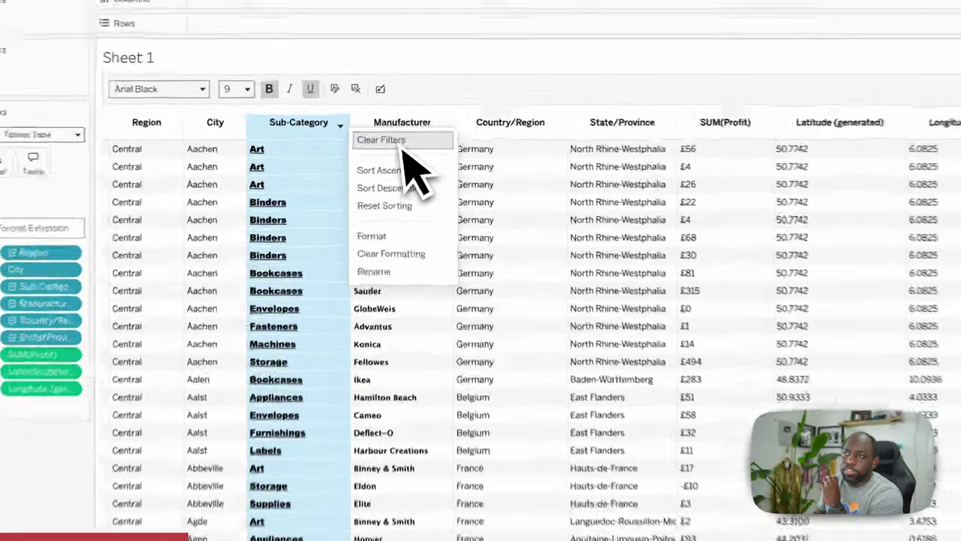
click(398, 126)
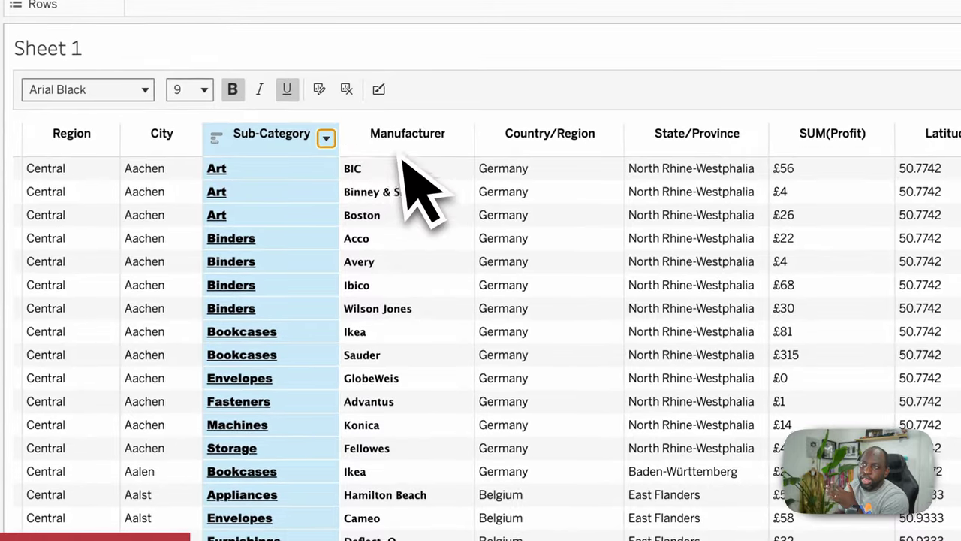
click(300, 143)
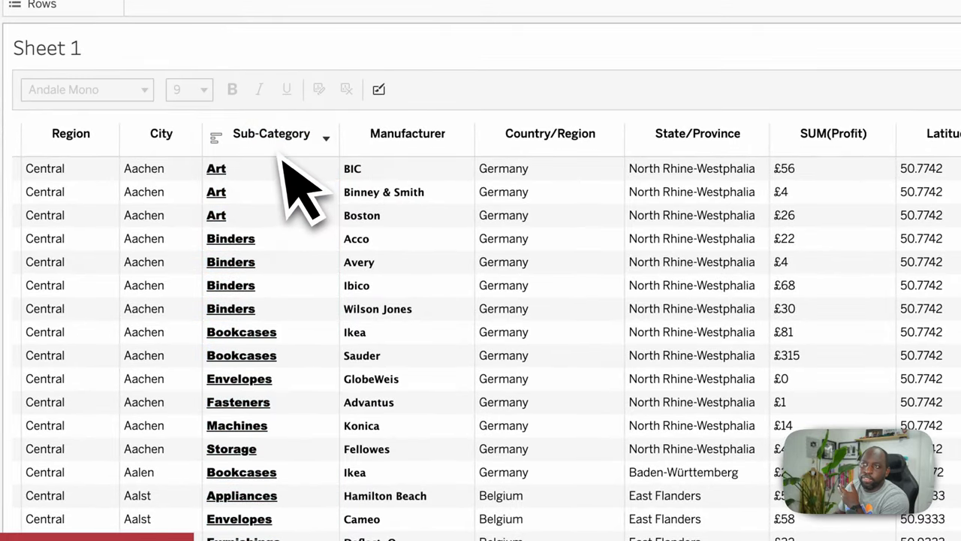
click(304, 147)
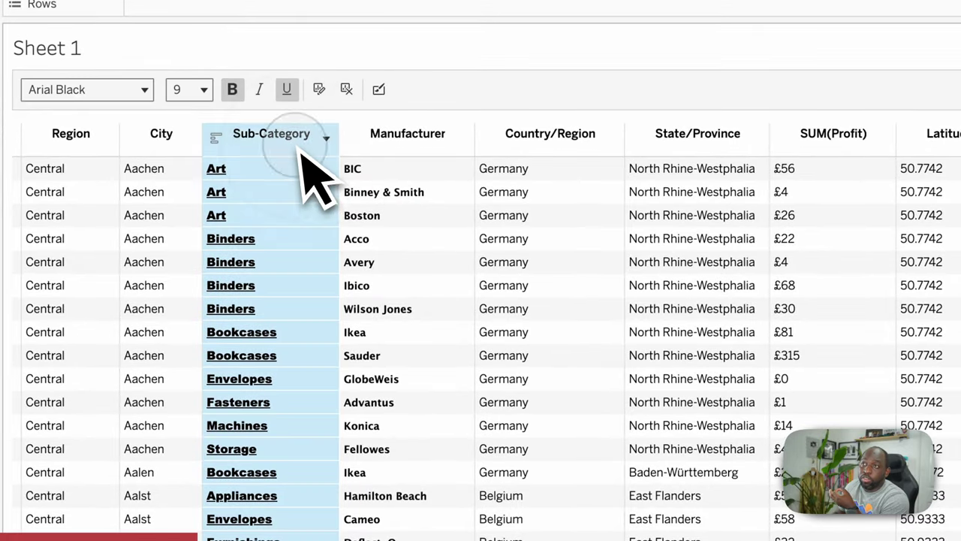
Turn on column filters, null values and Excel download, keeping the toolbar and search on.
click(378, 89)
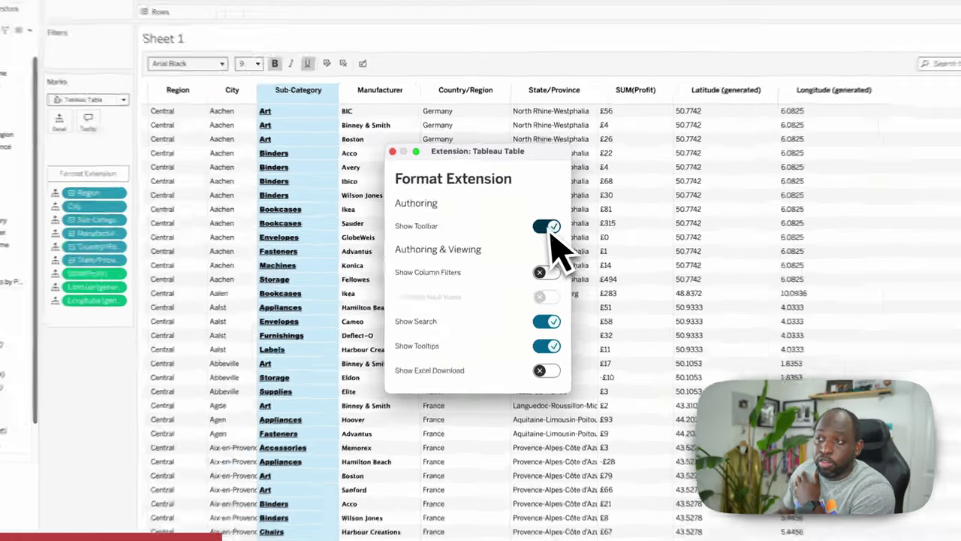
click(541, 227)
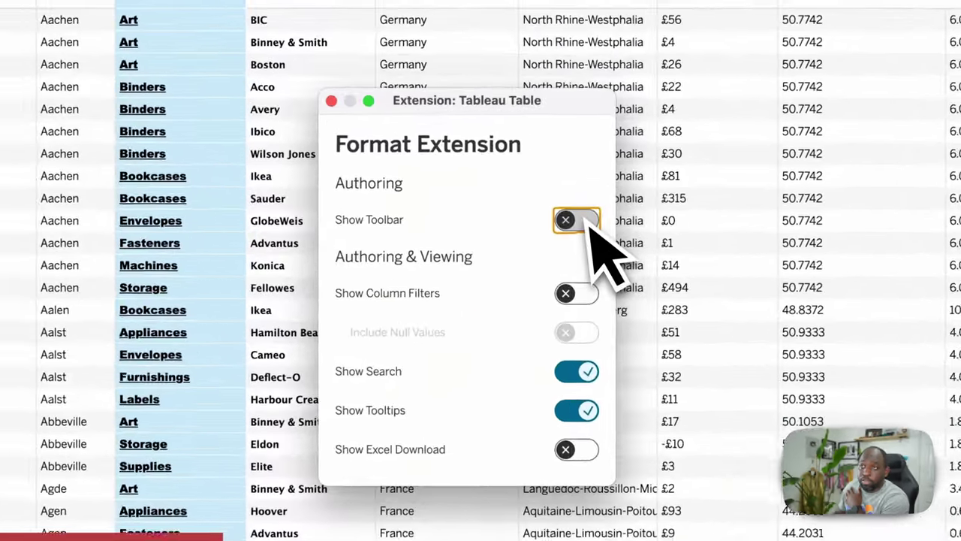
click(543, 228)
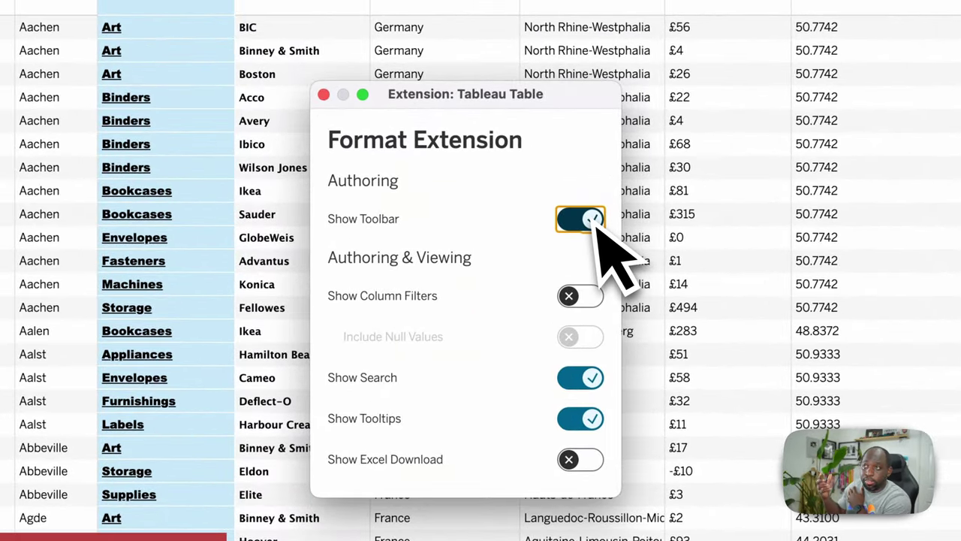
click(586, 300)
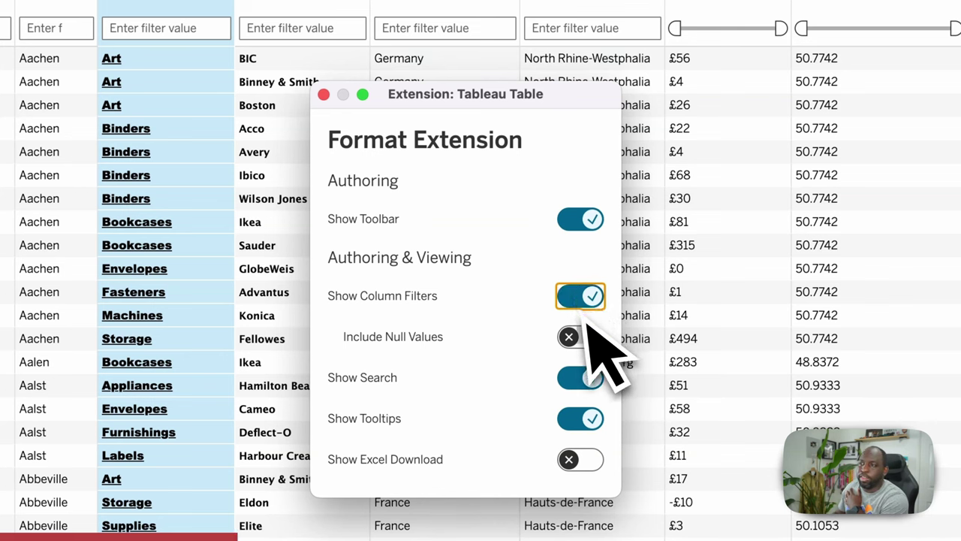
click(584, 338)
click(585, 457)
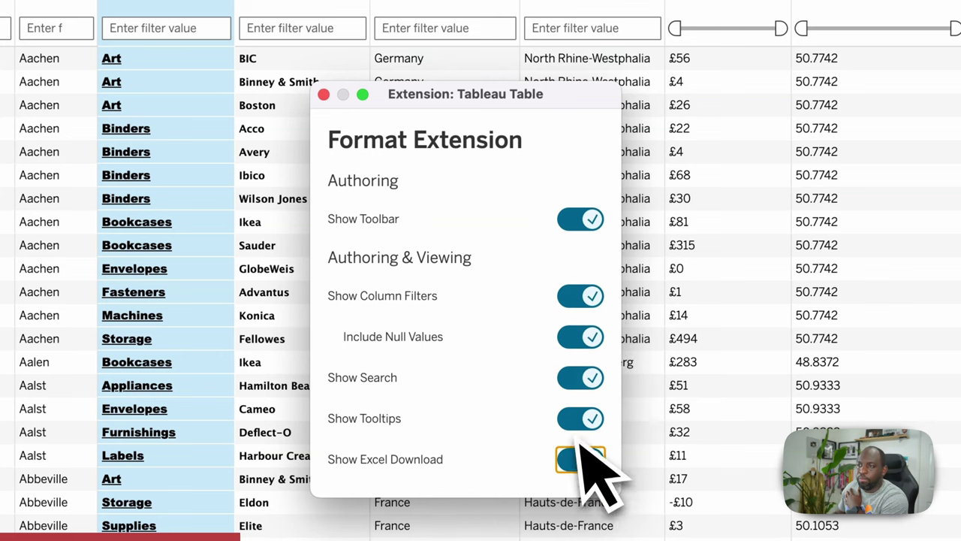
click(591, 377)
click(592, 381)
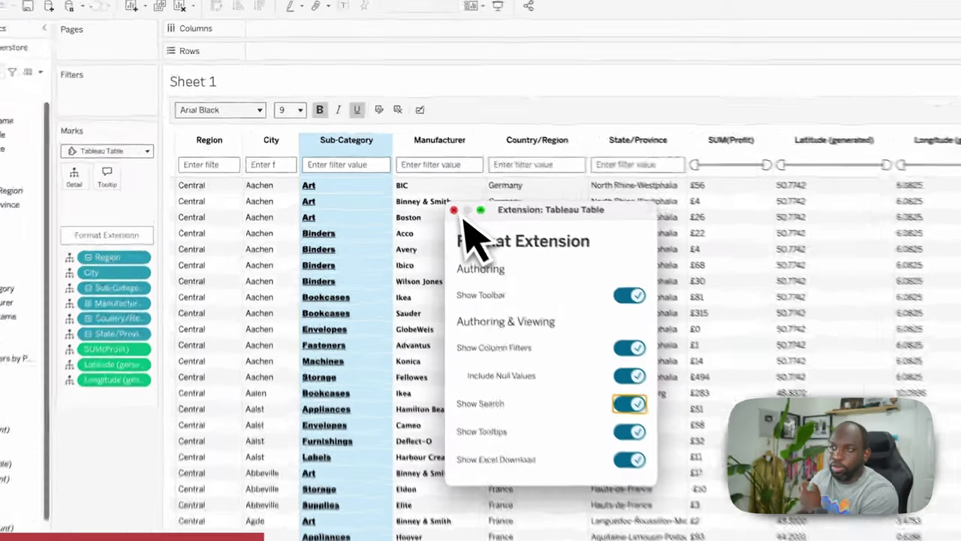
Close the settings and filter Manufacturer by 'bo', discarding a trial Sub-Category filter.
click(454, 210)
click(367, 166)
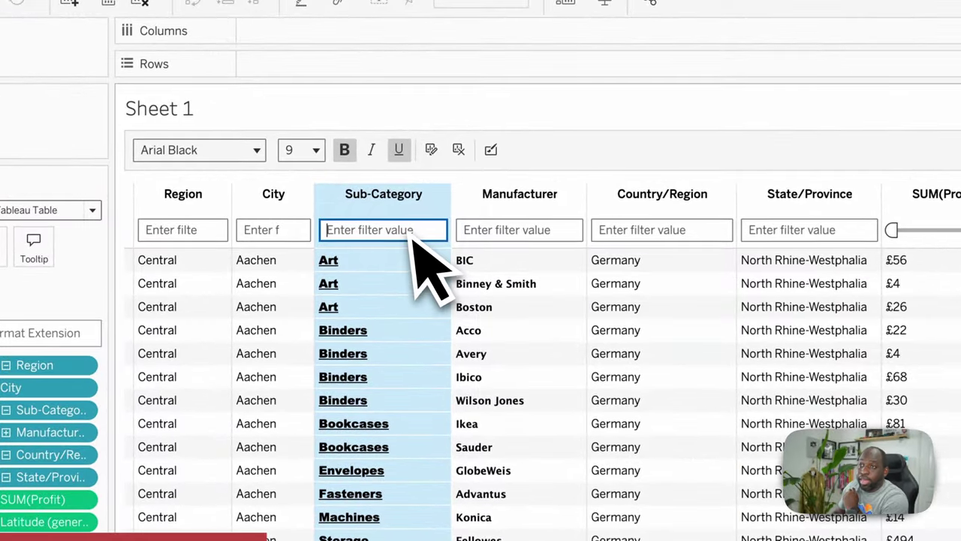
text(ar)
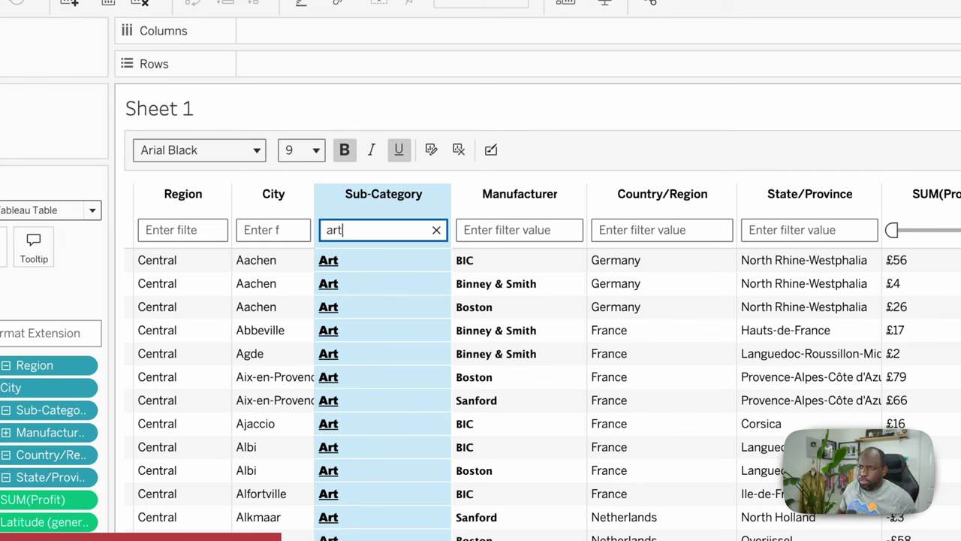
text(t)
key(BackSpace)
key(BackSpace)
key(BackSpace)
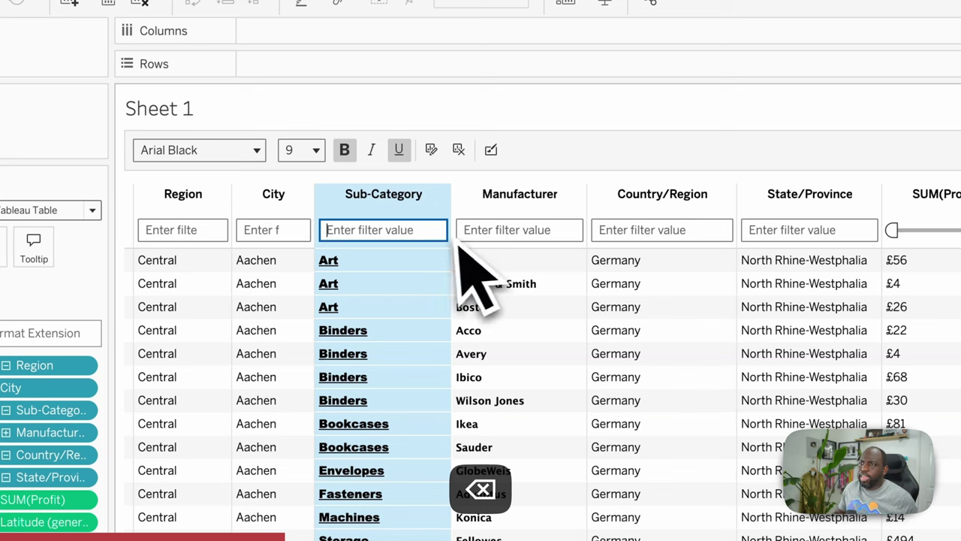
click(518, 233)
text(boston)
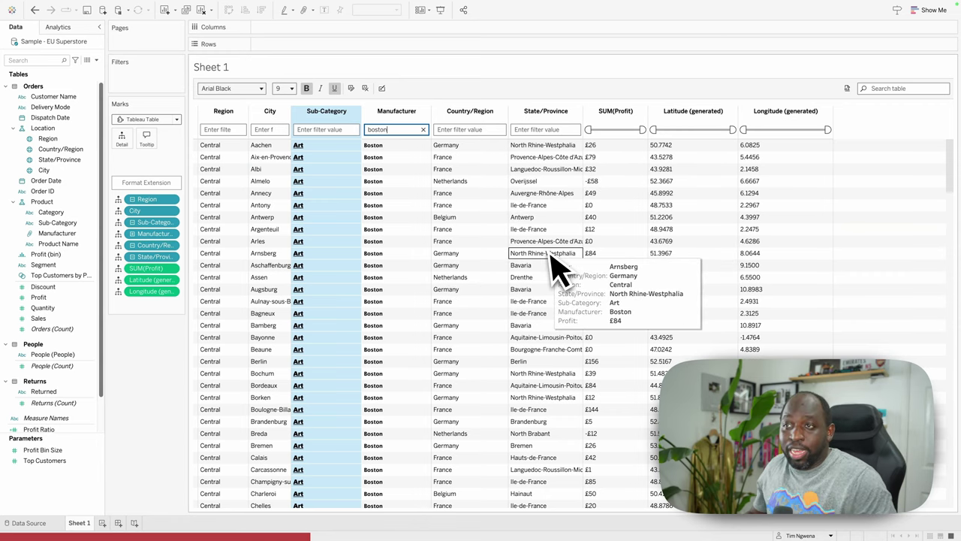
mouse_move(551, 255)
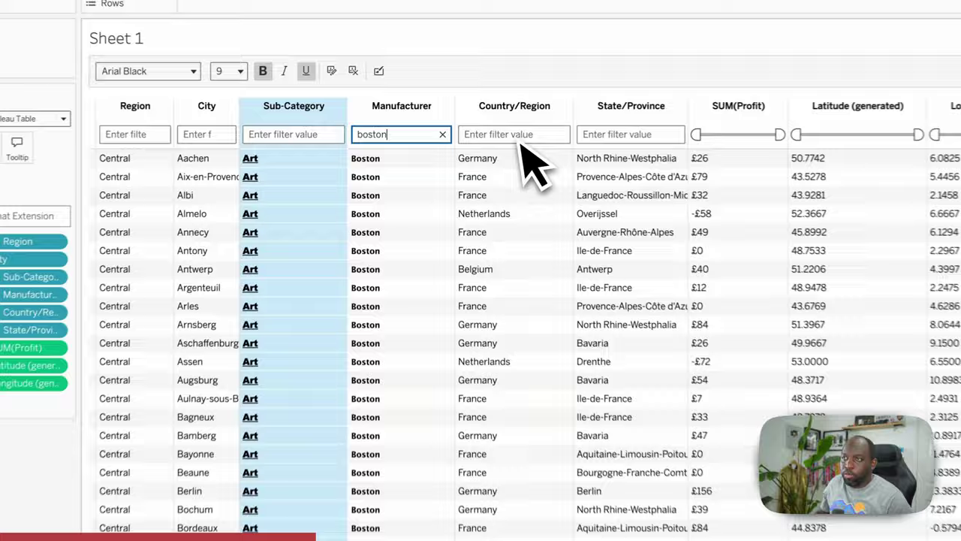
Filter Country/Region by 'france' and State/Province by 'No', leaving three Normandy rows.
click(474, 131)
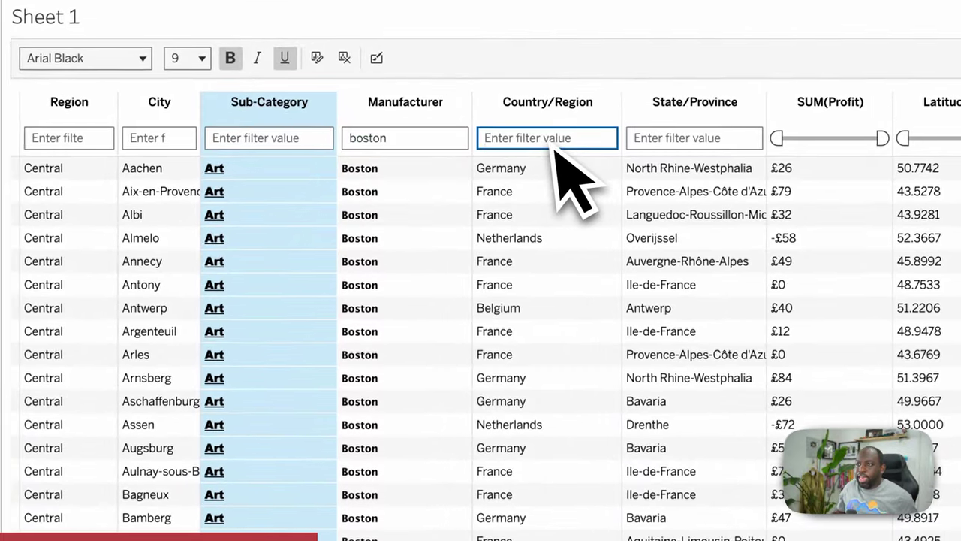
text(fran)
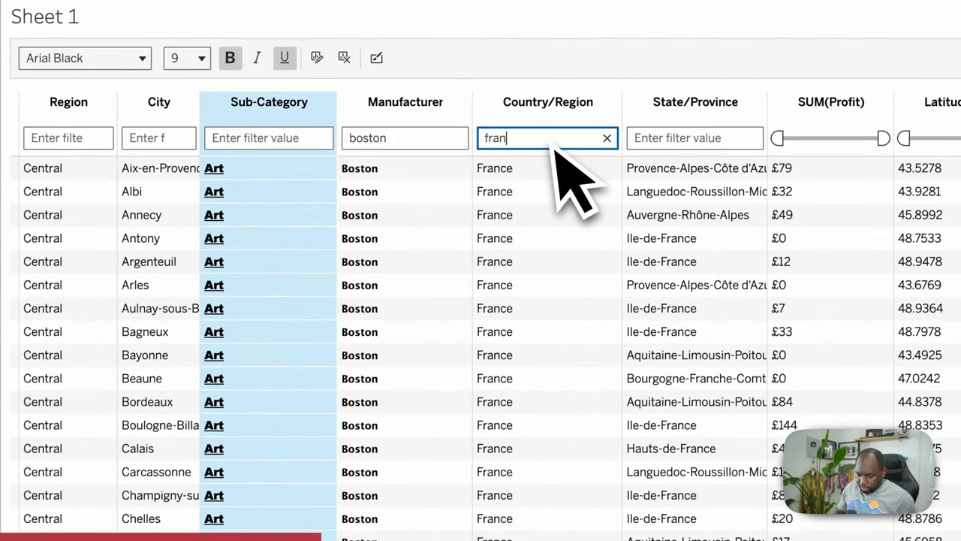
text(ce)
click(681, 142)
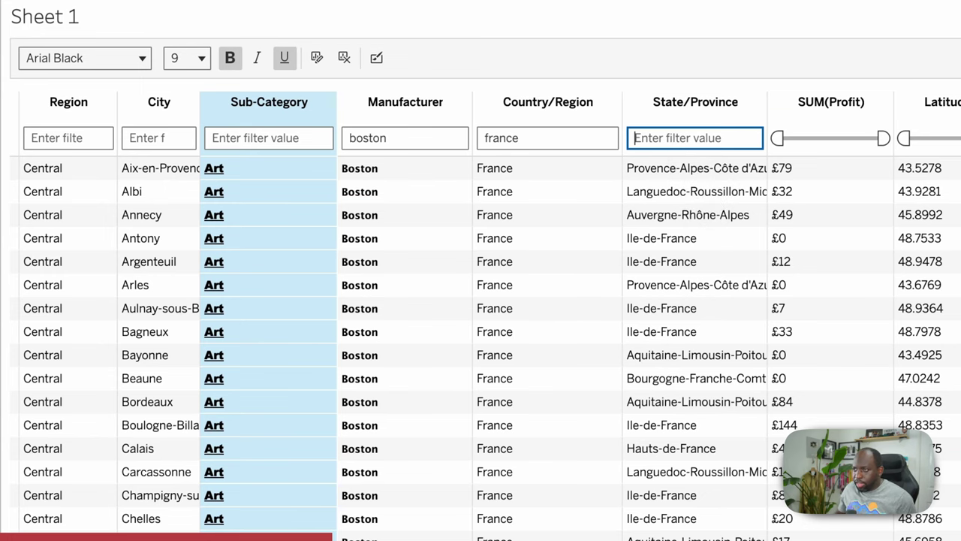
scroll(761, 489, down, 10)
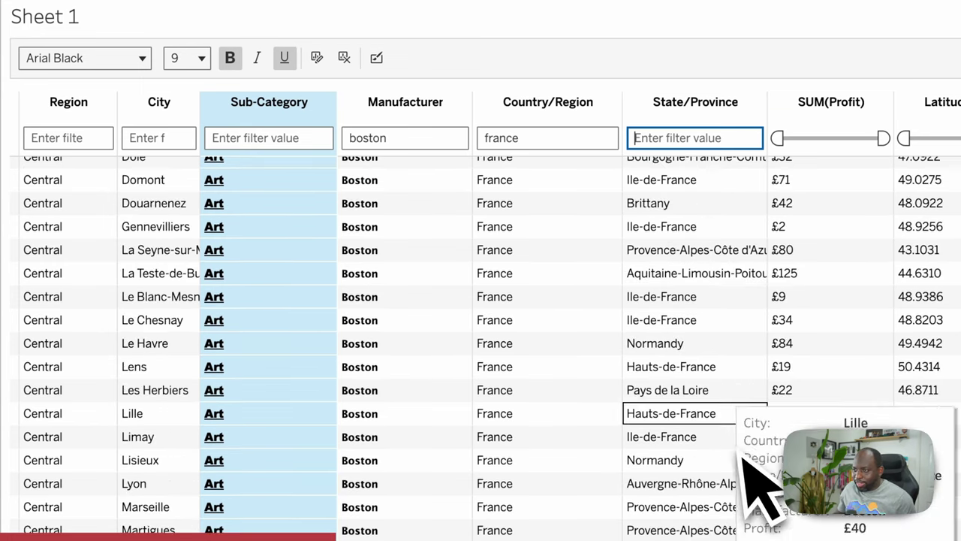
scroll(736, 375, up, 10)
text(Normandy)
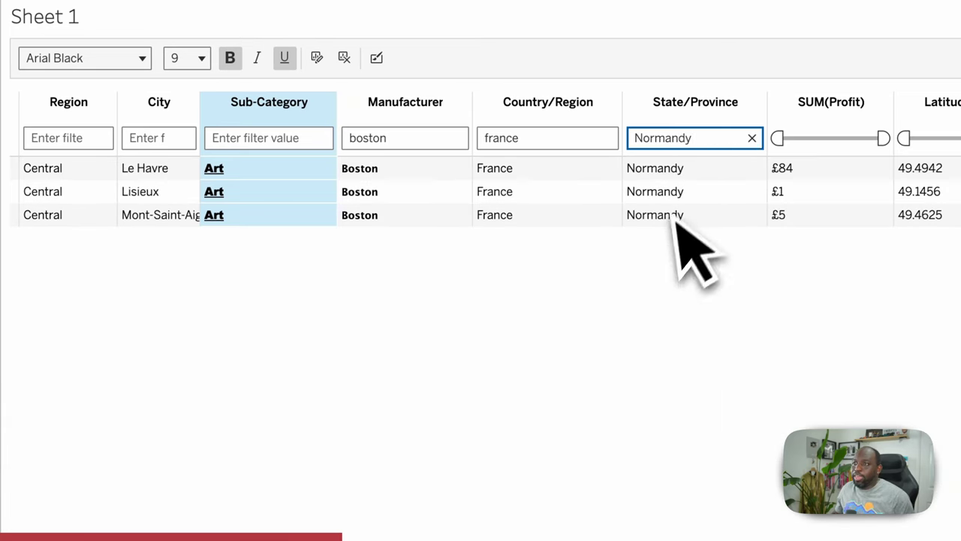
click(514, 443)
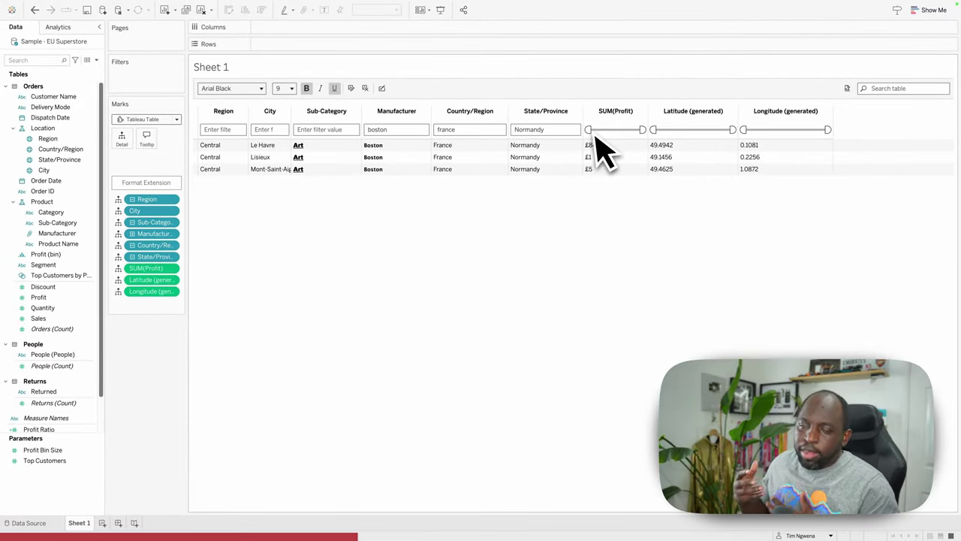
Clear the Normandy filter and try the SUM(Profit) range slider before restoring the full range.
double_click(519, 134)
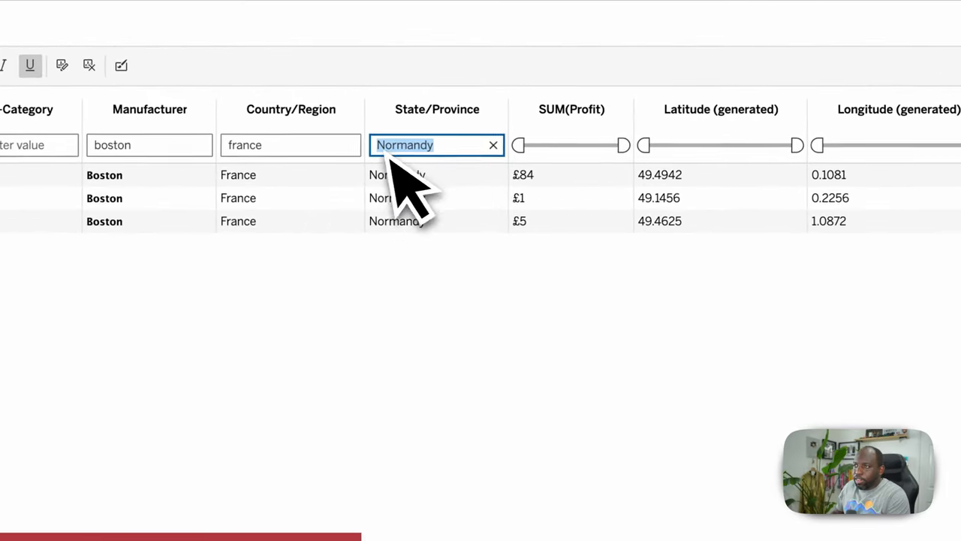
click(493, 145)
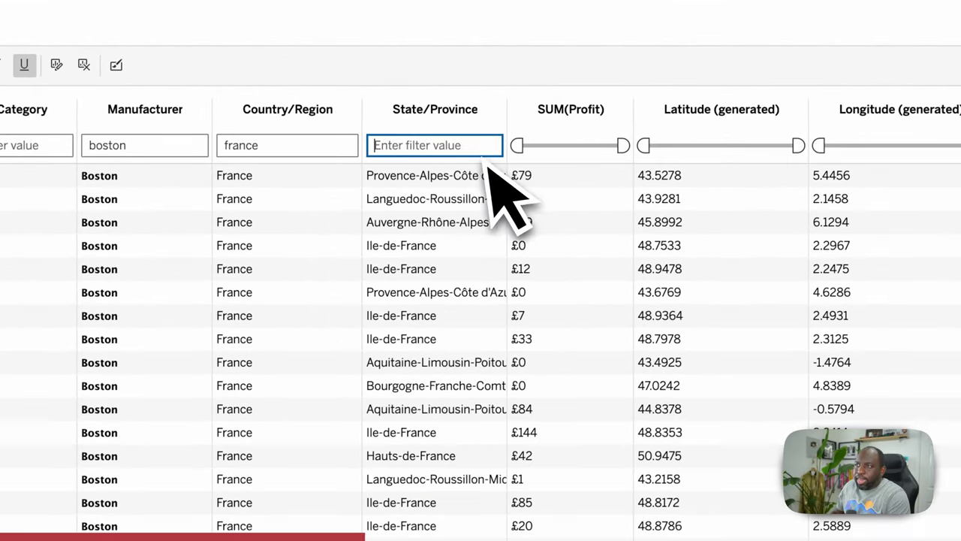
click(525, 145)
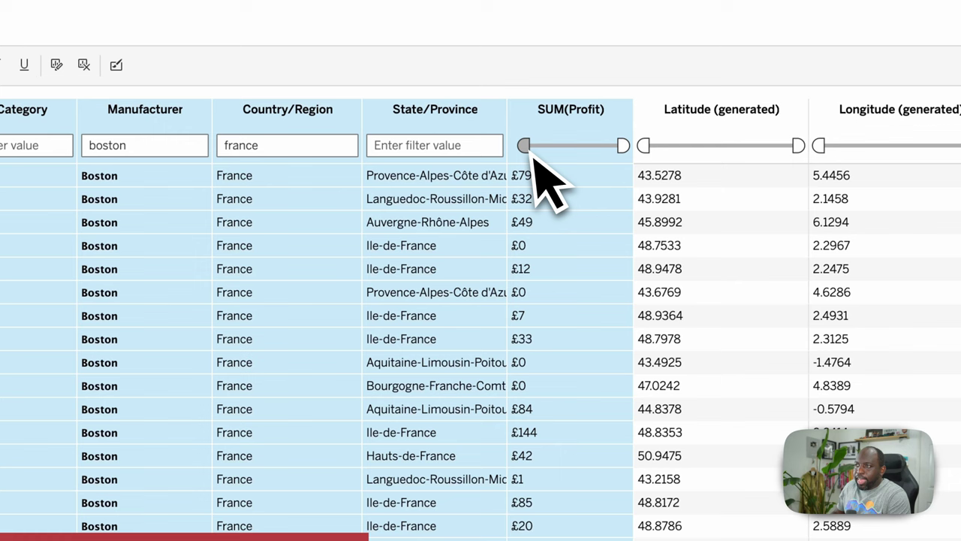
drag(531, 152, 565, 154)
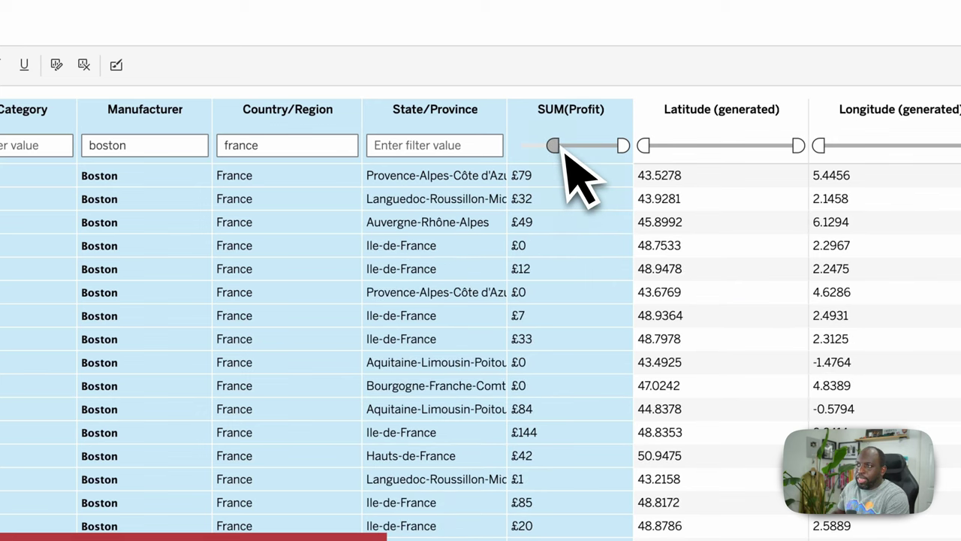
drag(564, 147, 579, 153)
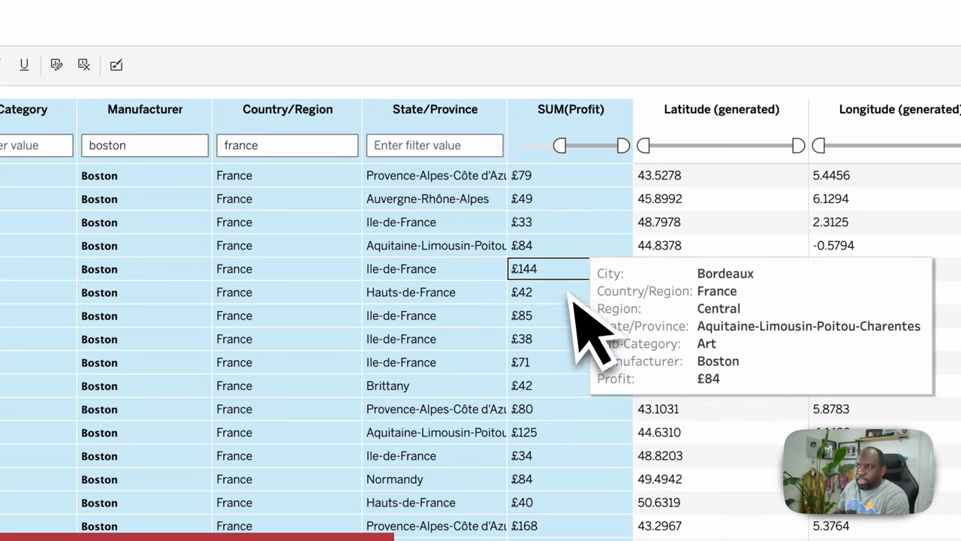
drag(563, 145, 571, 153)
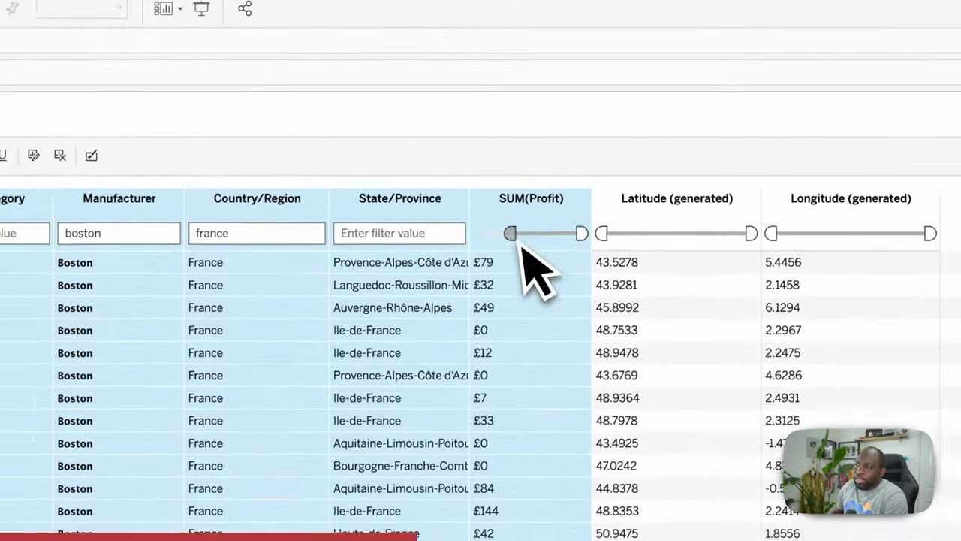
drag(612, 131, 618, 139)
drag(530, 258, 521, 255)
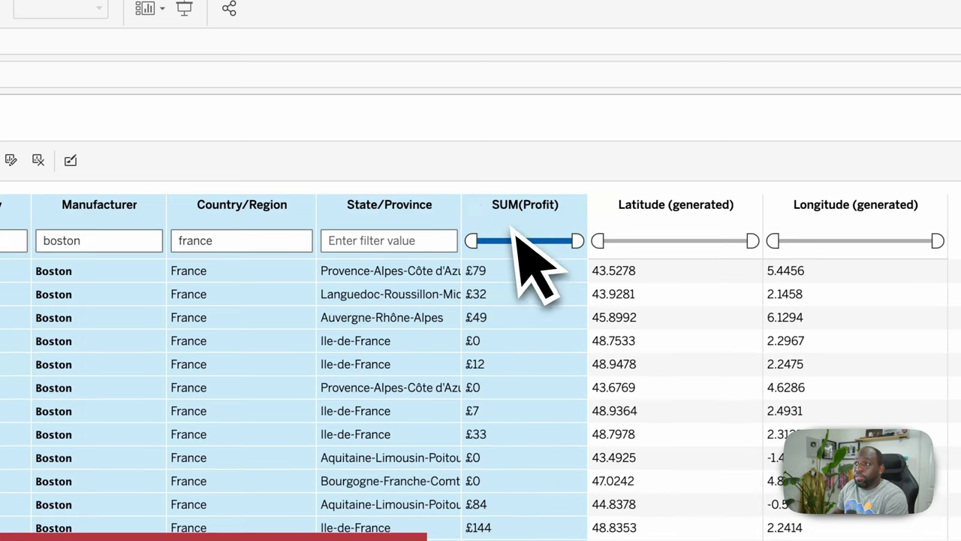
mouse_move(528, 306)
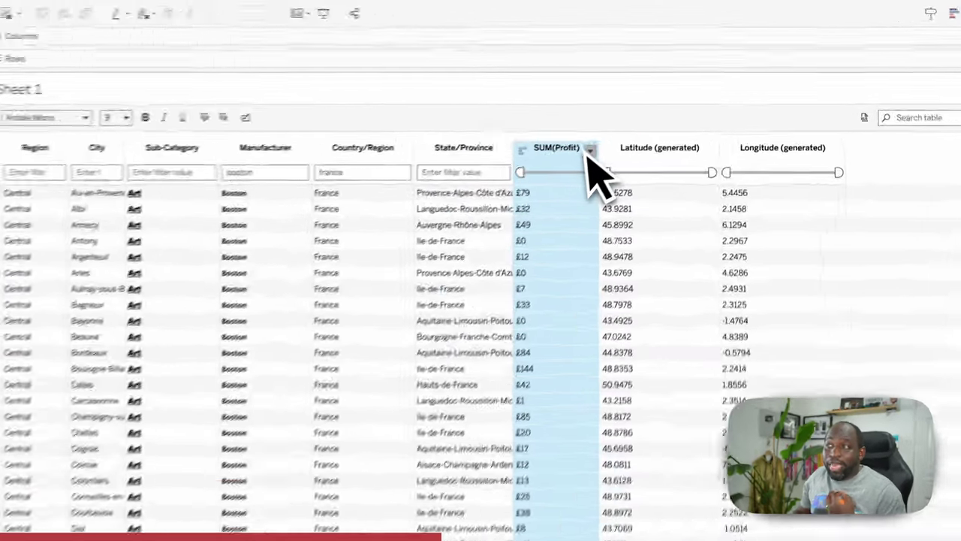
Open Format for the SUM(Profit) column and move its Column Formatting window lower.
click(641, 111)
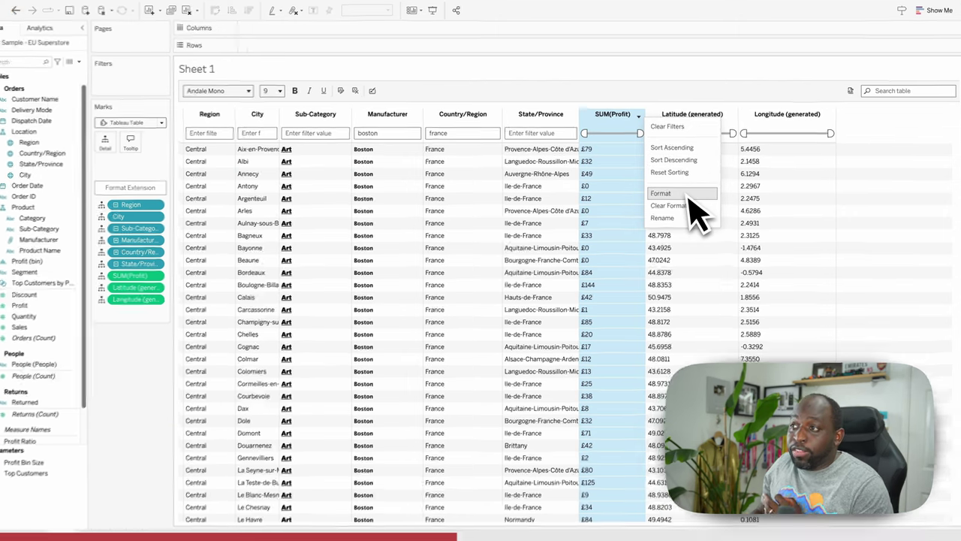
click(691, 193)
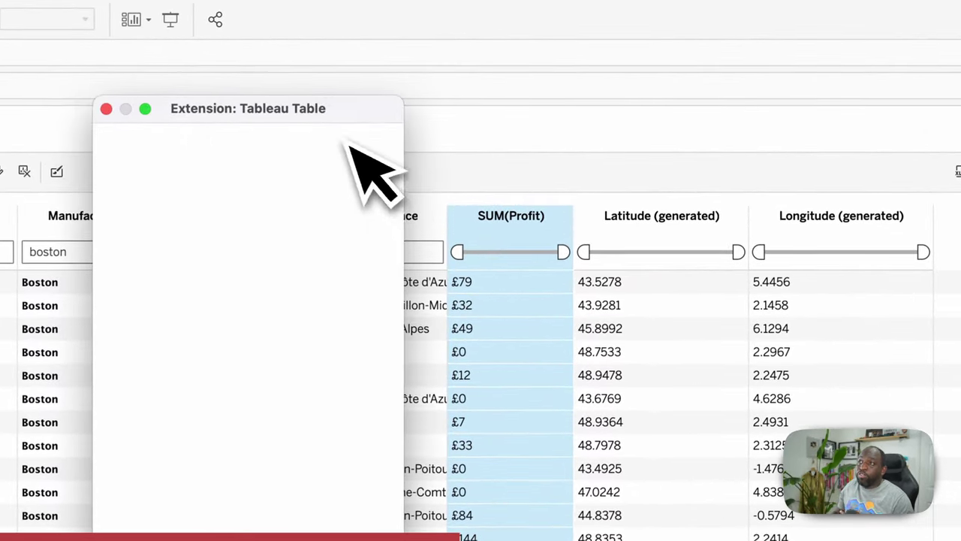
drag(349, 142, 347, 211)
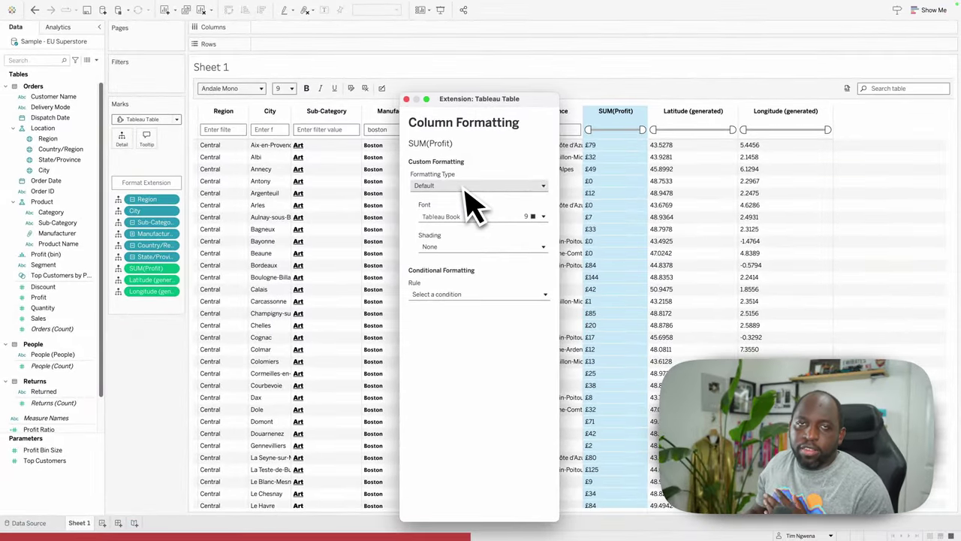
Format SUM(Profit) as data bars, try a colour scale, then switch back to data bars.
click(464, 187)
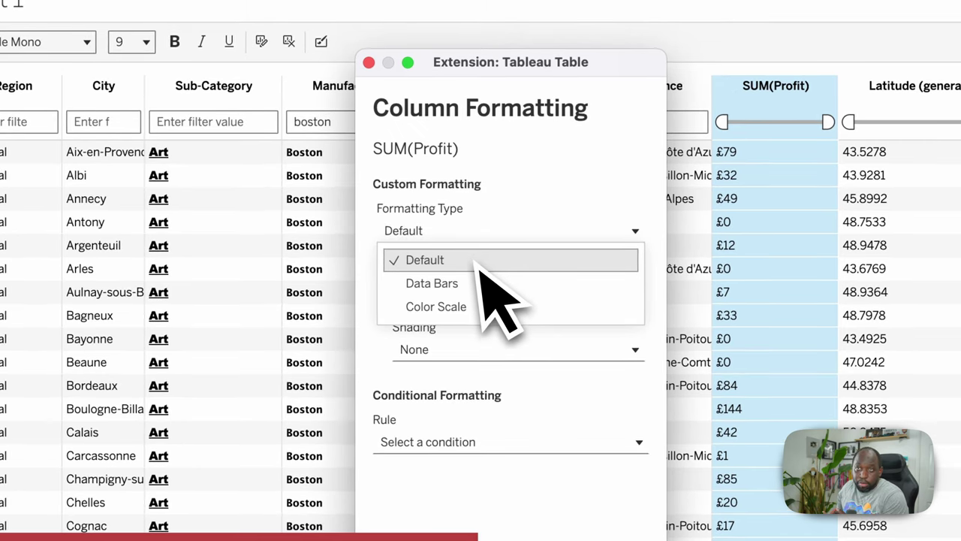
click(471, 284)
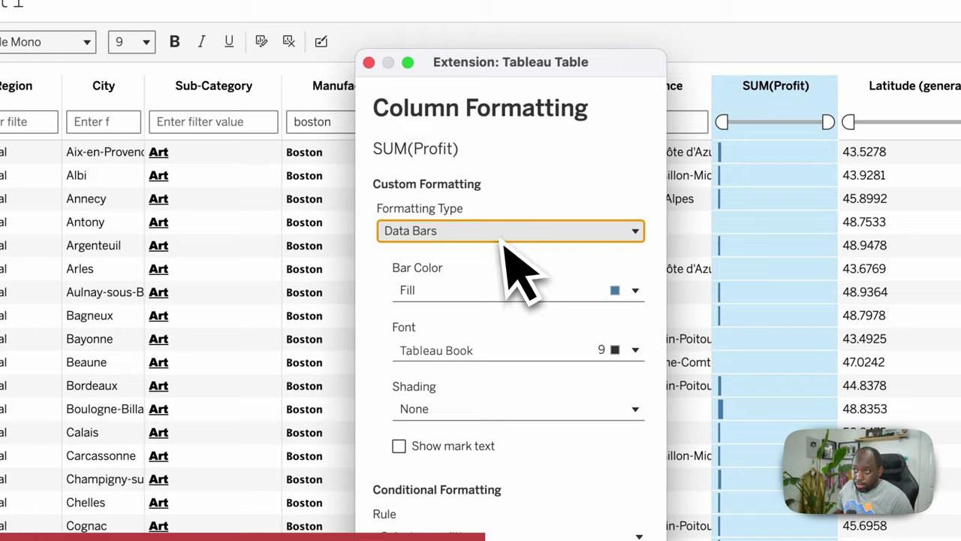
click(507, 236)
click(483, 304)
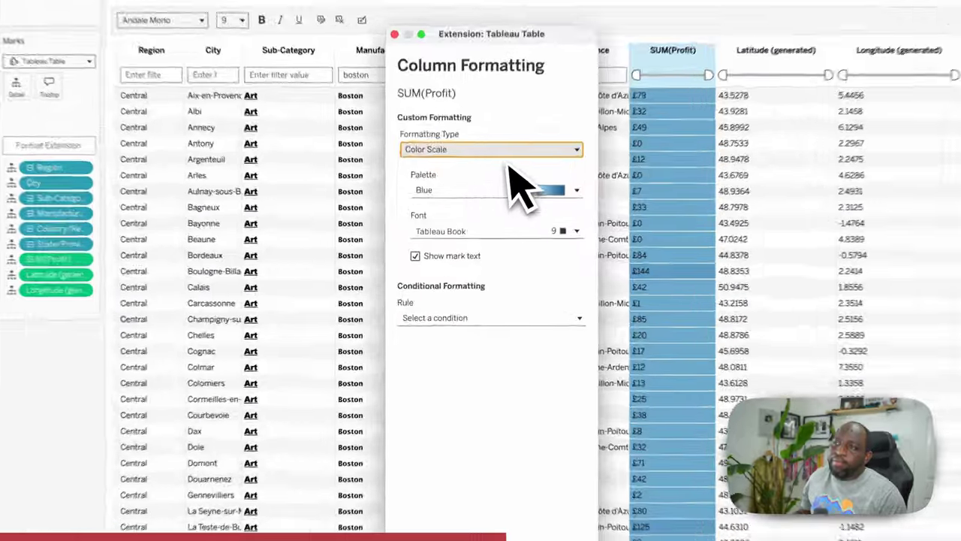
click(488, 185)
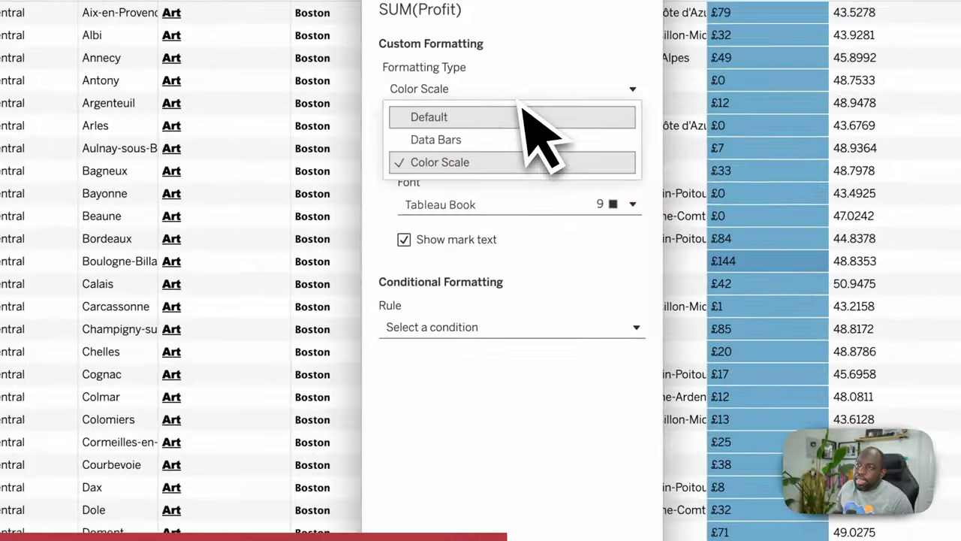
click(462, 222)
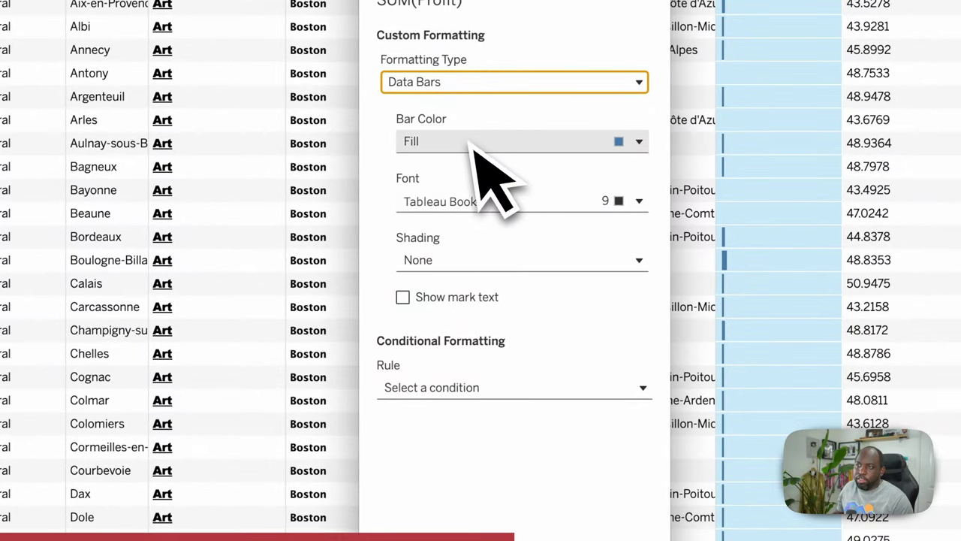
Make the data bars black after trying orange, keeping cell shading at None.
click(475, 149)
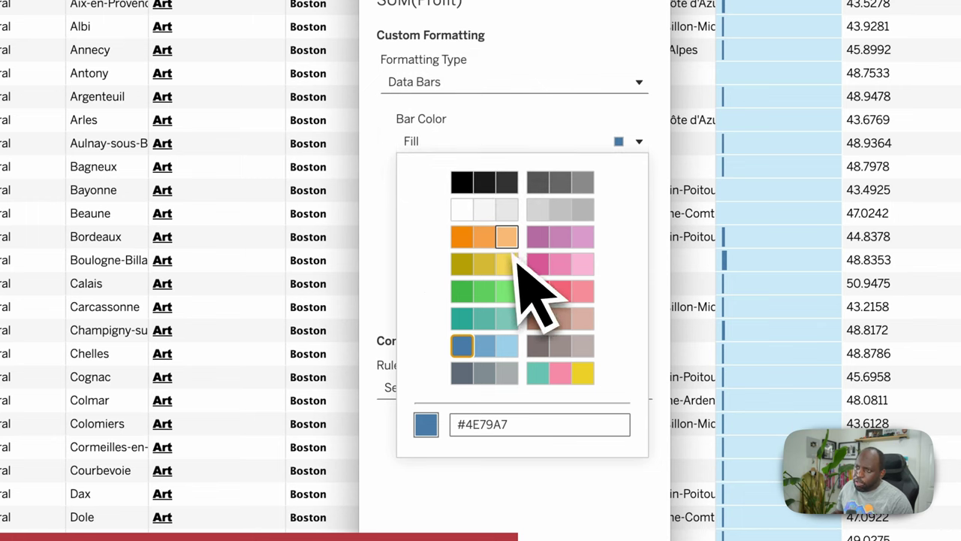
click(506, 232)
click(476, 147)
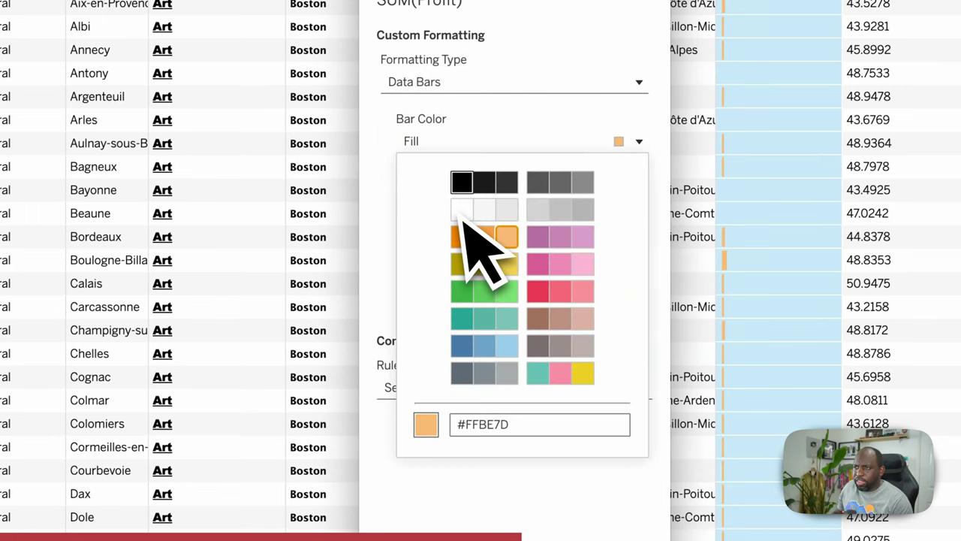
click(464, 185)
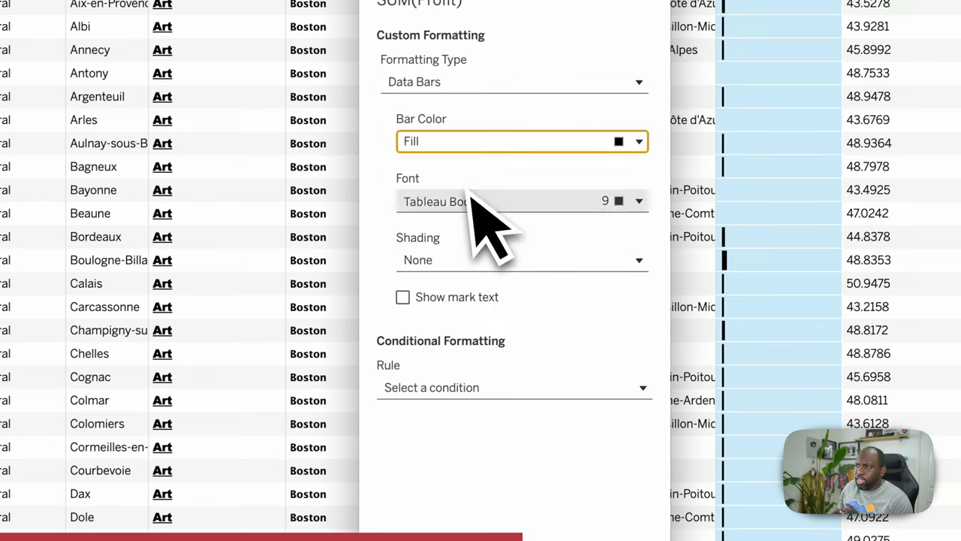
click(502, 264)
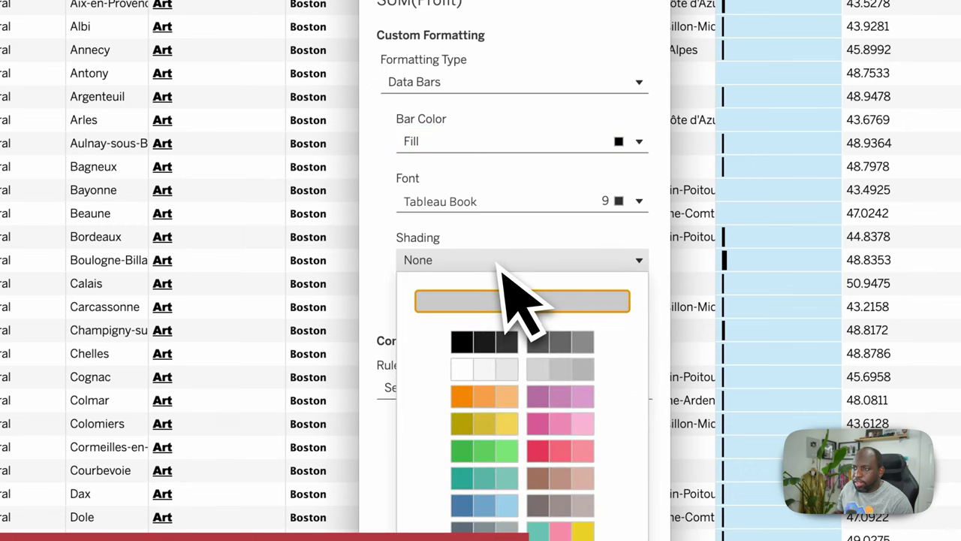
click(500, 308)
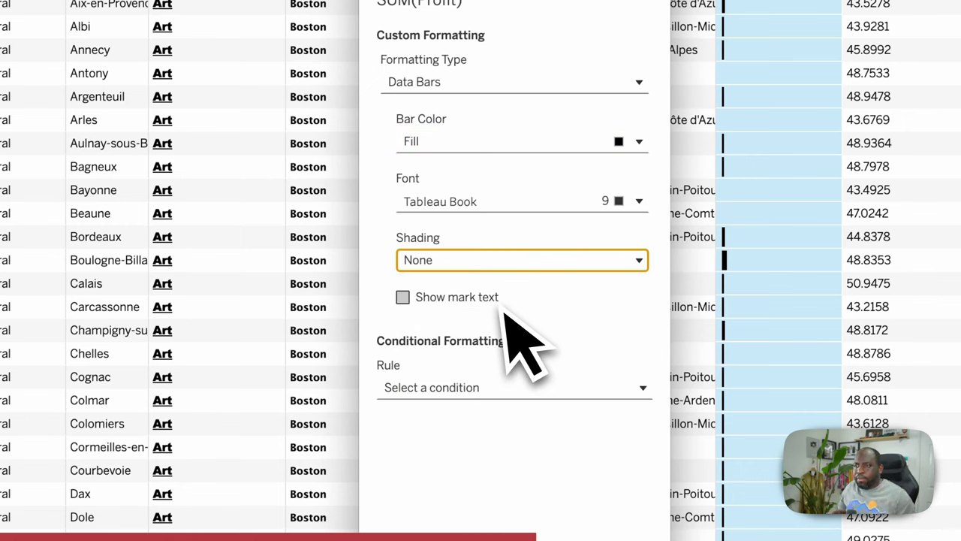
Show then hide the profit mark text and open the conditional formatting condition list.
click(406, 302)
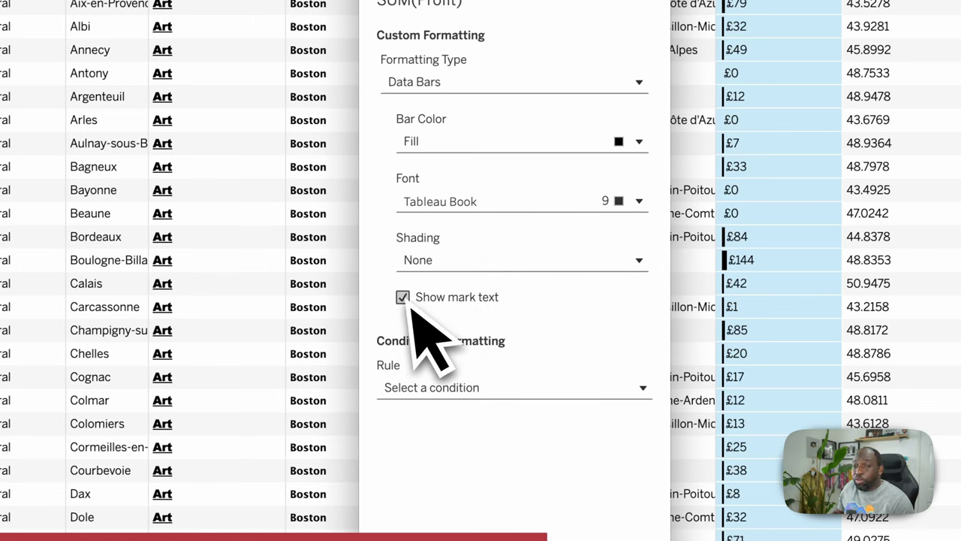
click(410, 303)
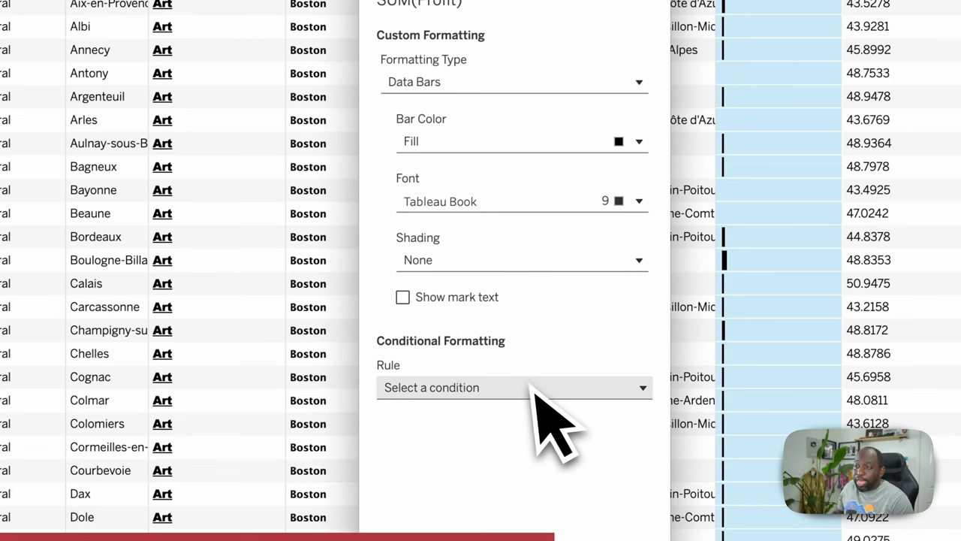
click(555, 389)
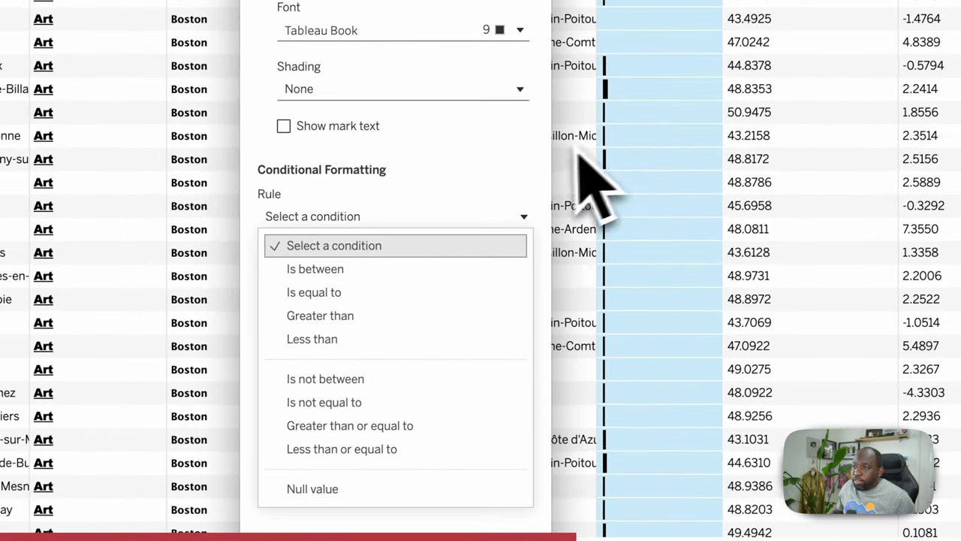
Toggle the profit value labels on and off, leaving them hidden.
click(283, 126)
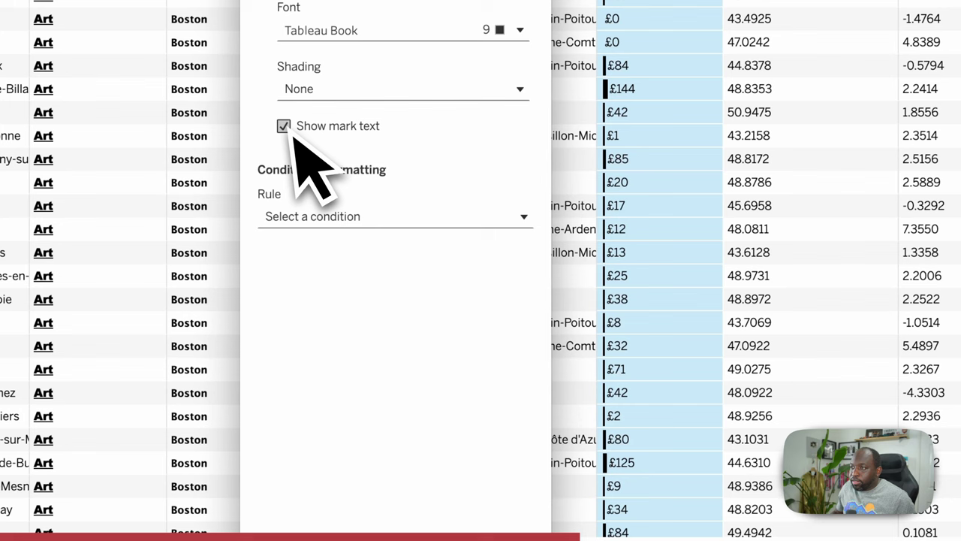
click(287, 129)
click(287, 128)
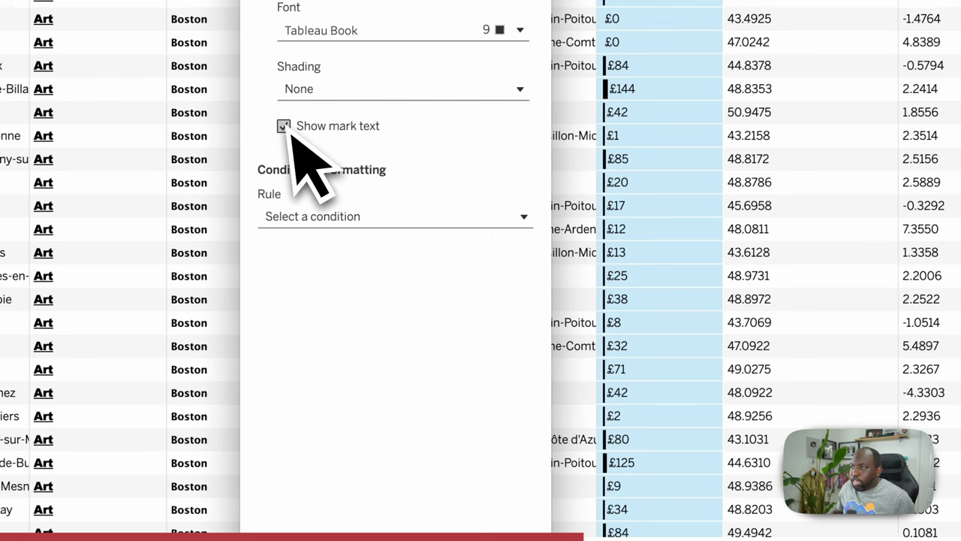
click(284, 127)
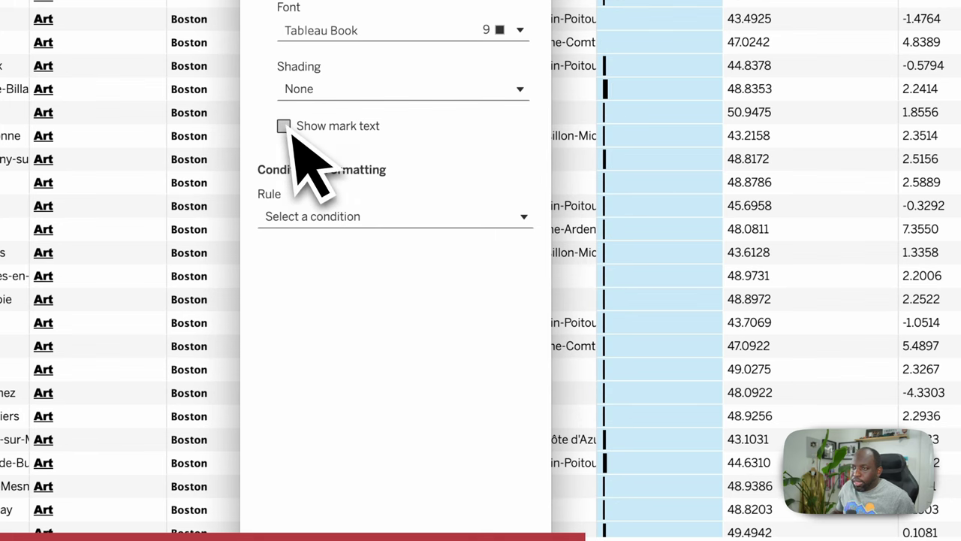
Add Rule 1 shading profit values greater than 500 in red.
click(322, 218)
click(330, 313)
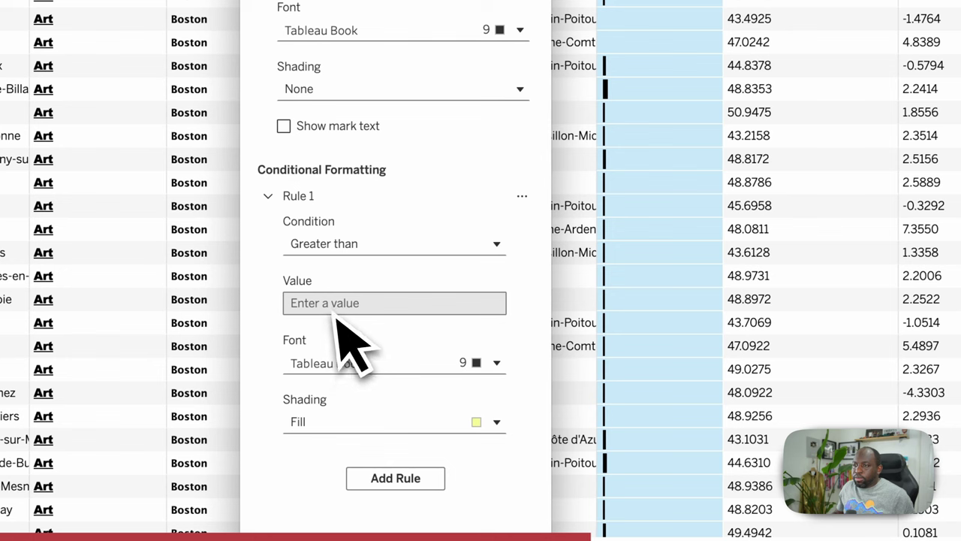
click(339, 307)
text(500)
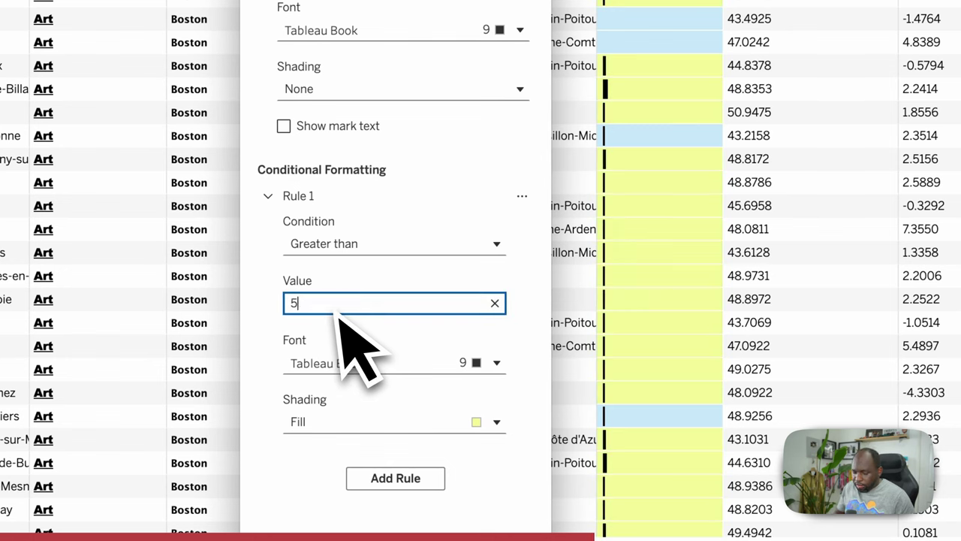
click(490, 417)
click(410, 244)
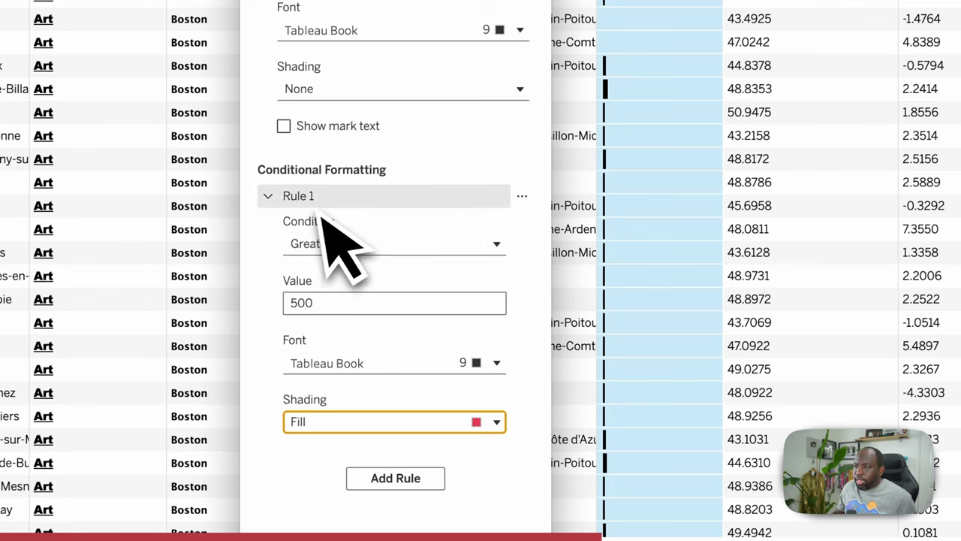
click(271, 195)
Add Rule 2 shading profit values less than 10 in yellow.
click(392, 229)
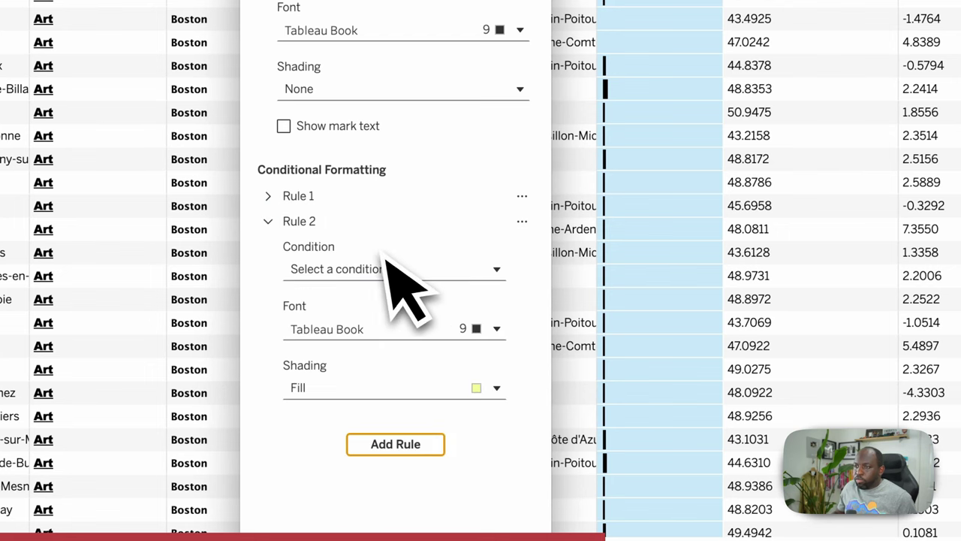
click(362, 271)
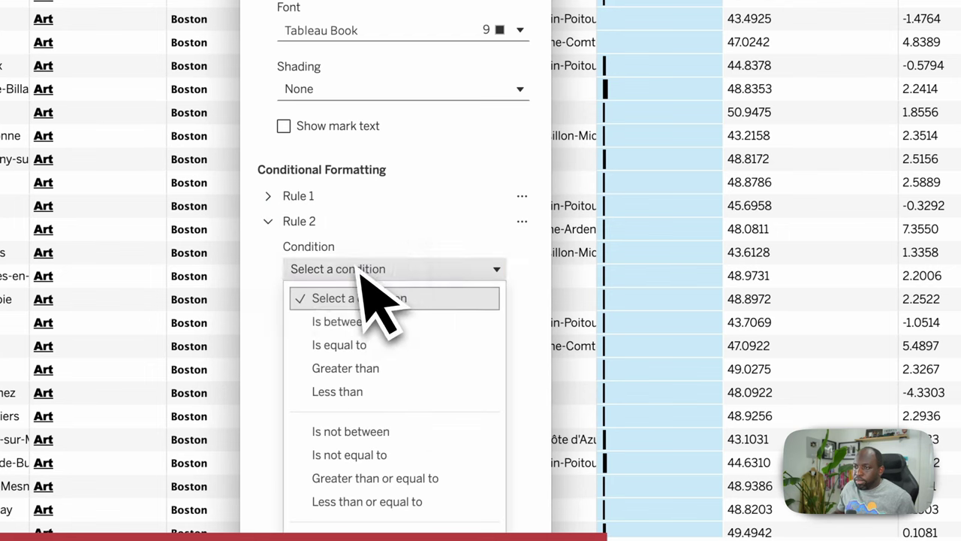
click(379, 391)
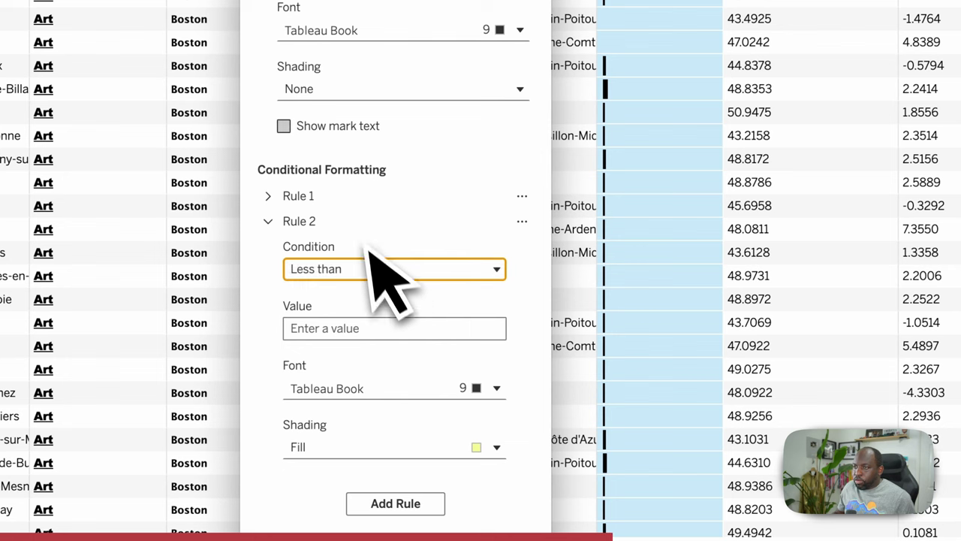
click(299, 131)
click(299, 132)
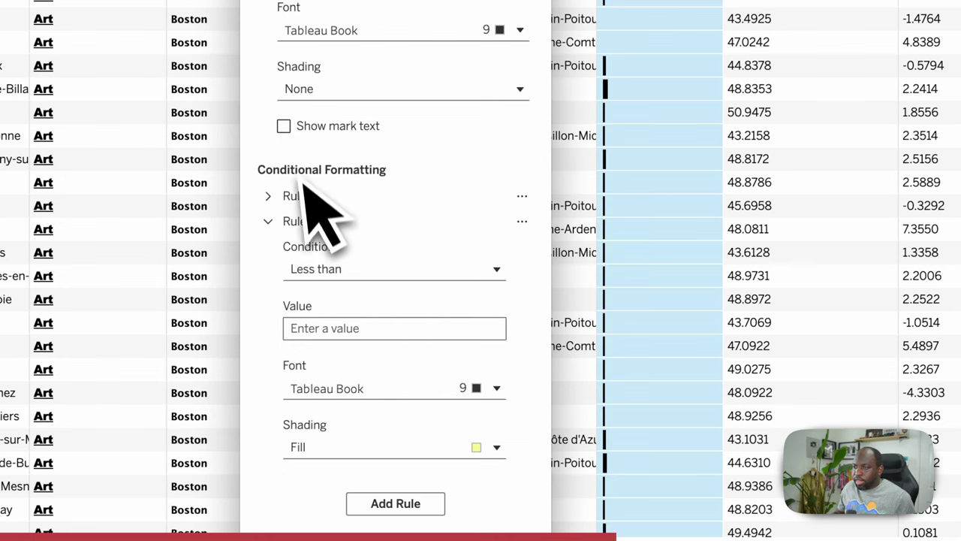
click(330, 328)
text(10)
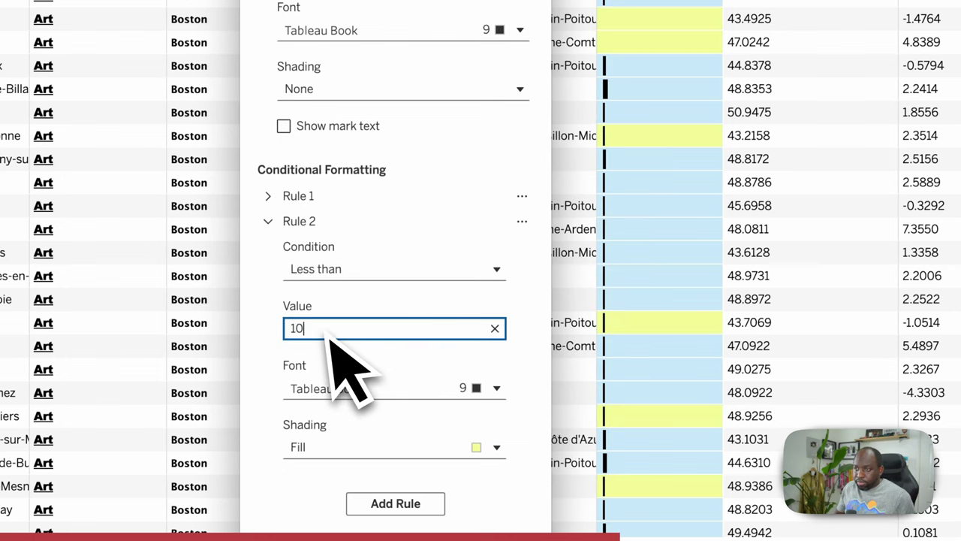
click(475, 447)
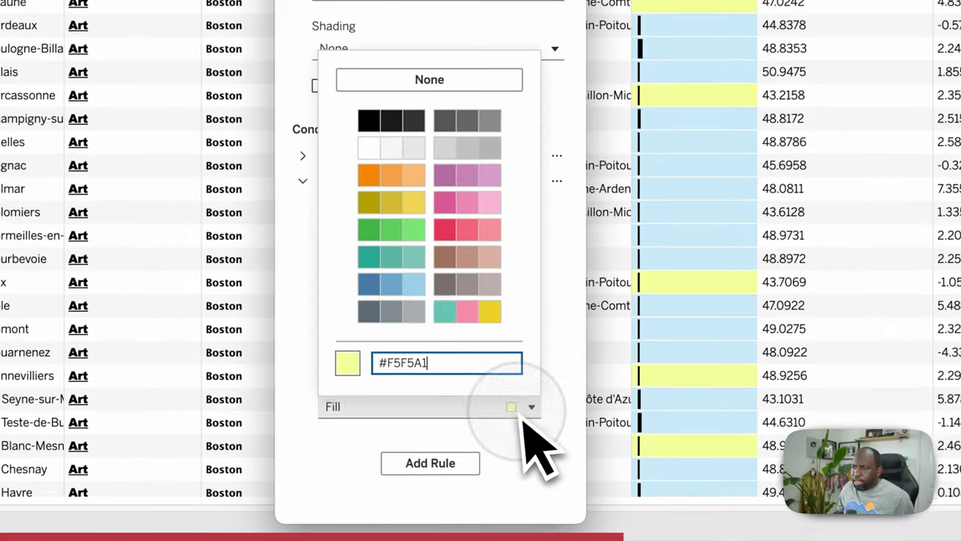
click(496, 304)
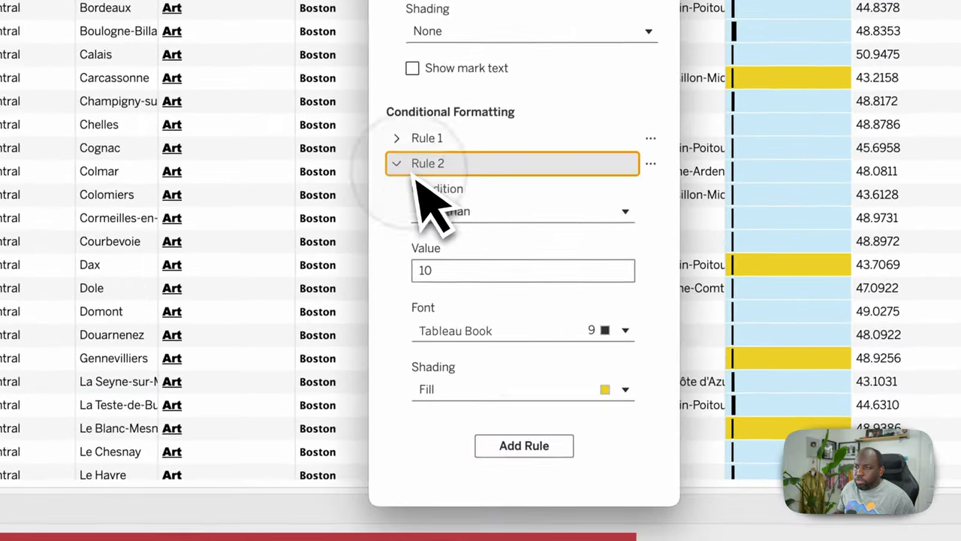
click(409, 188)
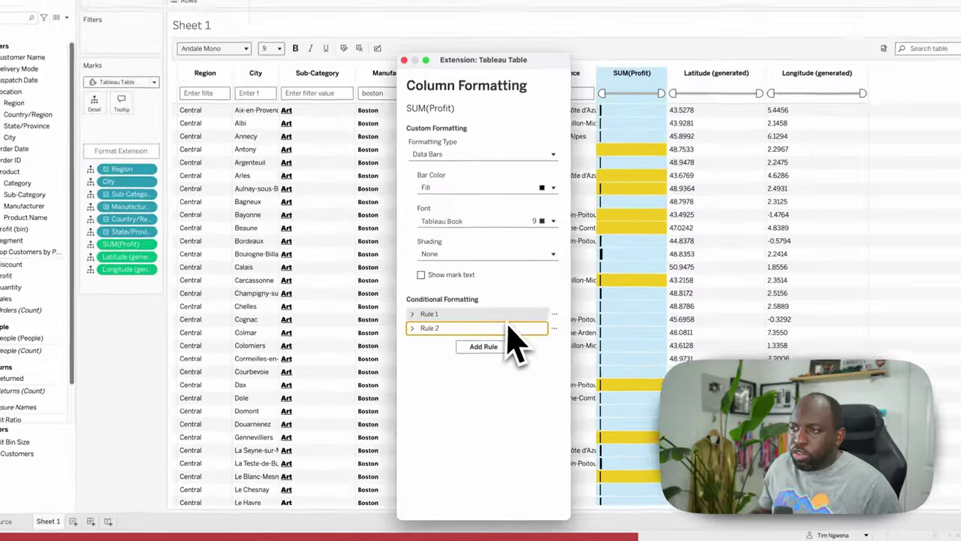
click(647, 163)
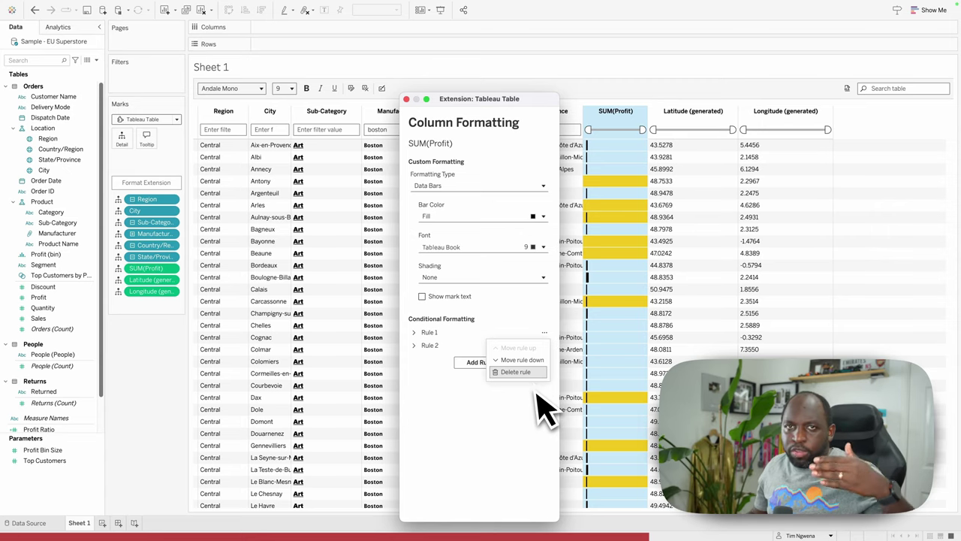
click(536, 405)
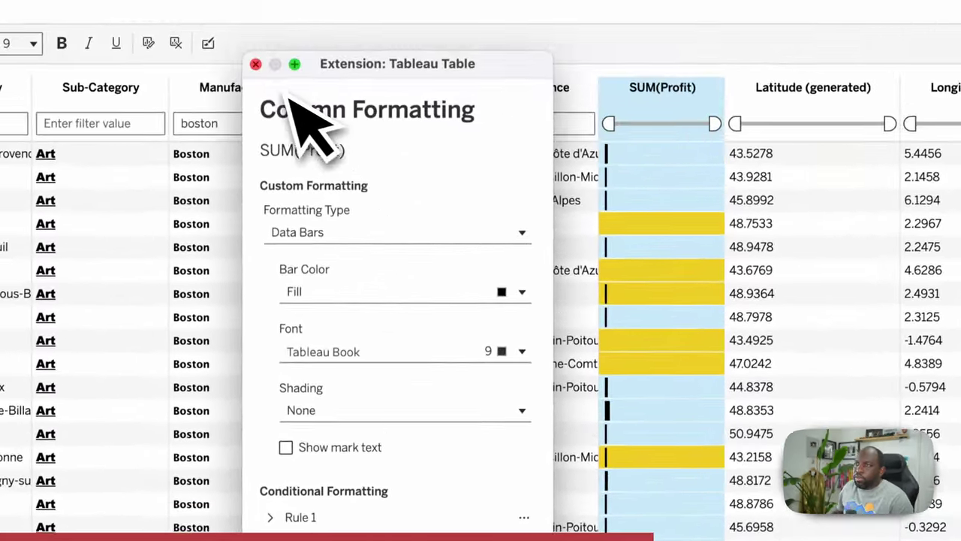
Close the formatting settings and adjust the SUM(Profit) range slider to narrow the table.
click(407, 98)
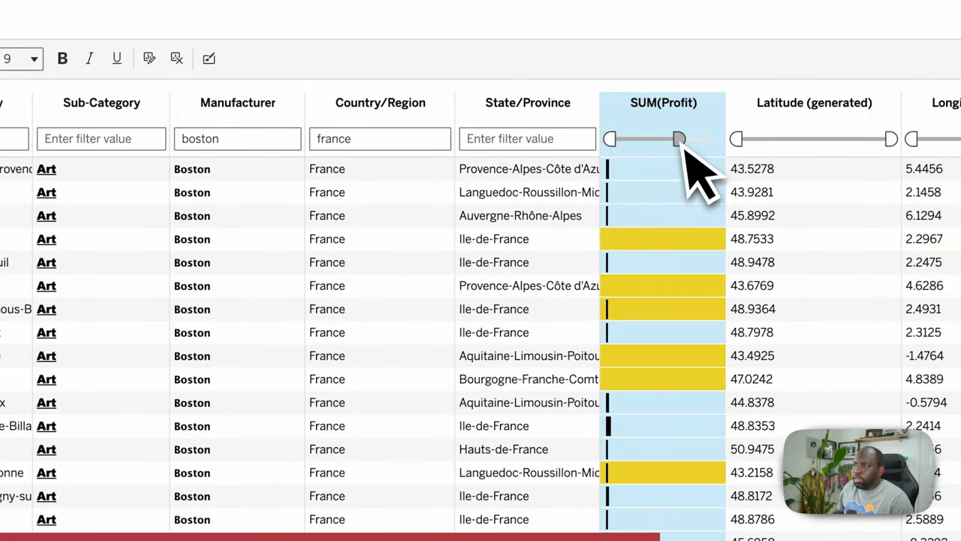
drag(684, 141, 669, 143)
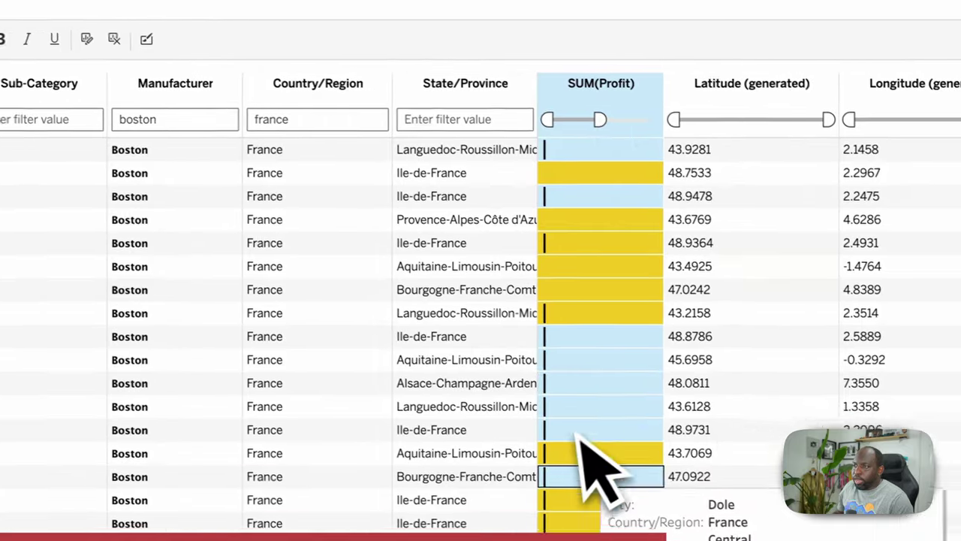
scroll(661, 489, down, 5)
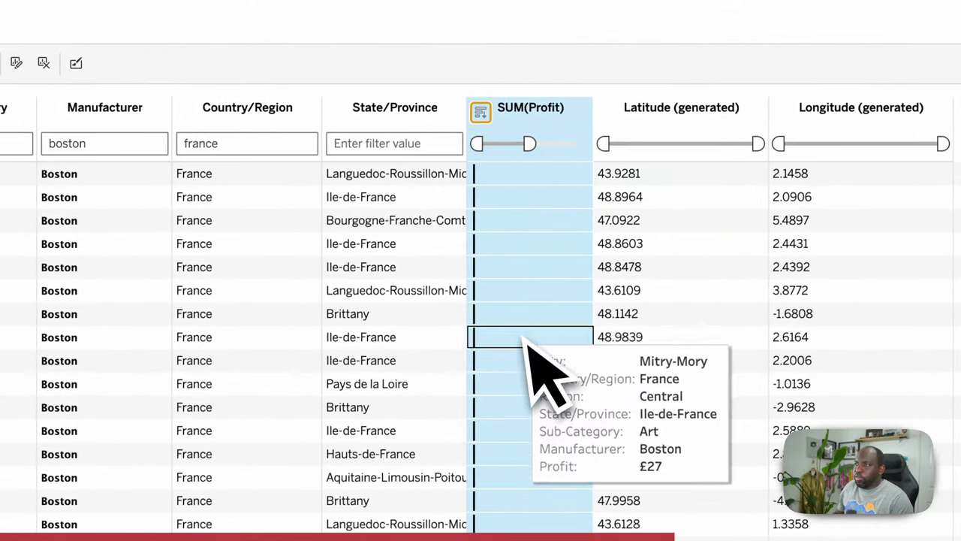
drag(531, 142, 567, 144)
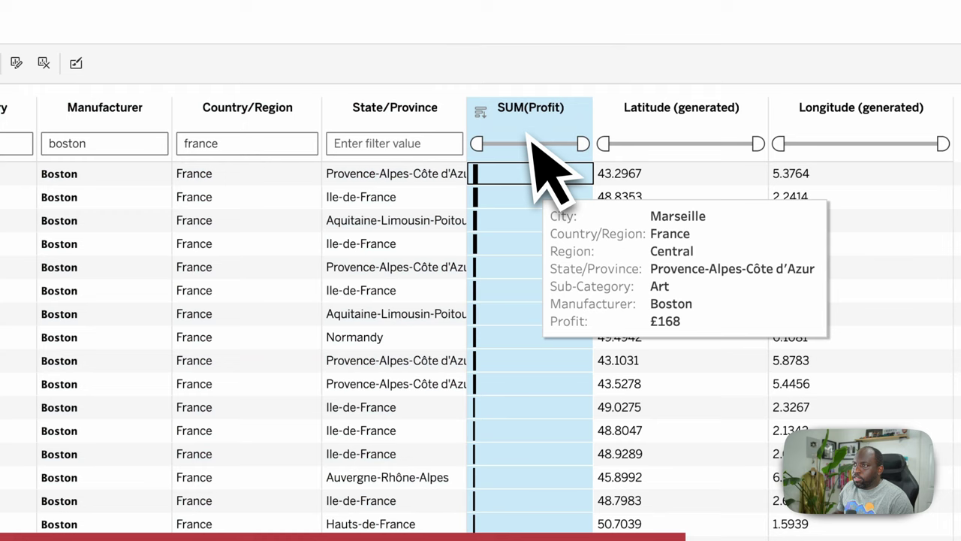
Reopen Format settings for the SUM(Profit) column from its header menu.
click(486, 181)
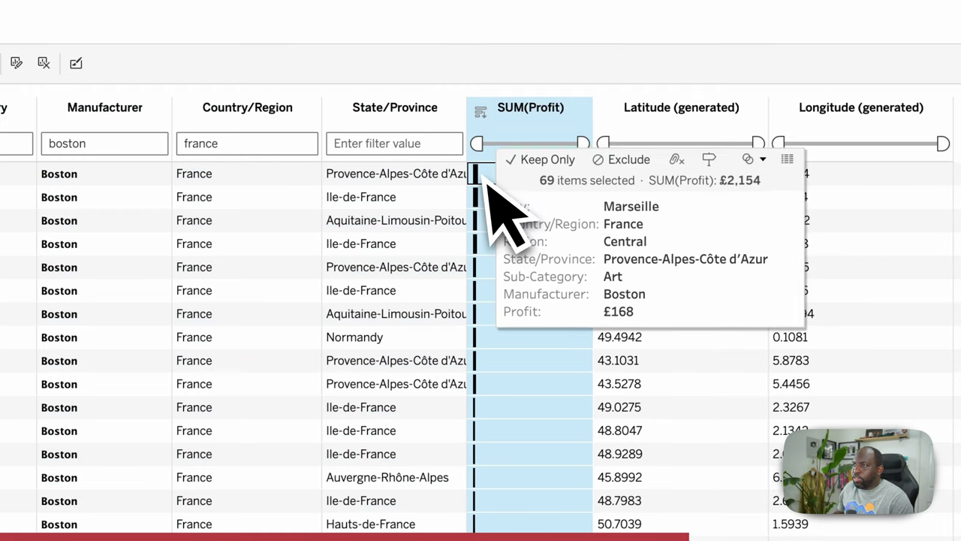
click(580, 112)
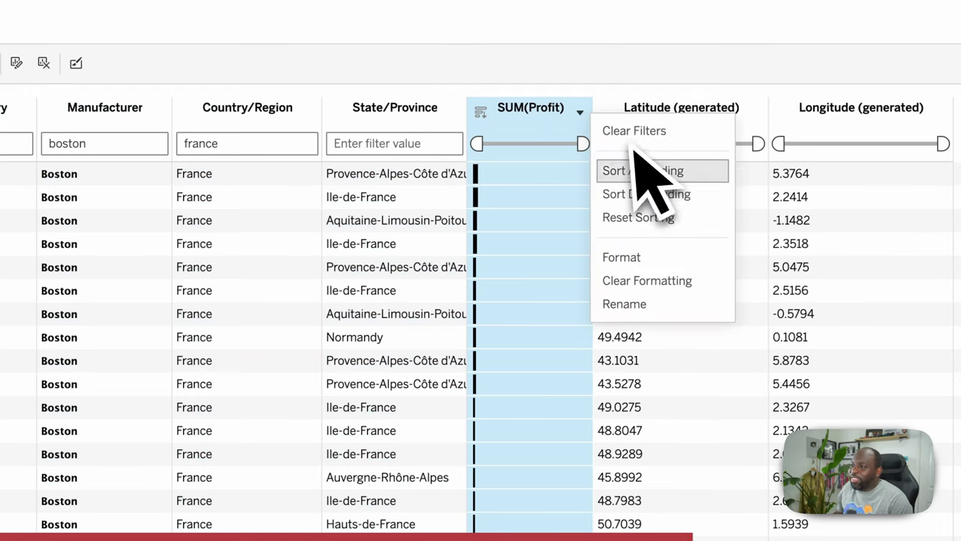
click(673, 258)
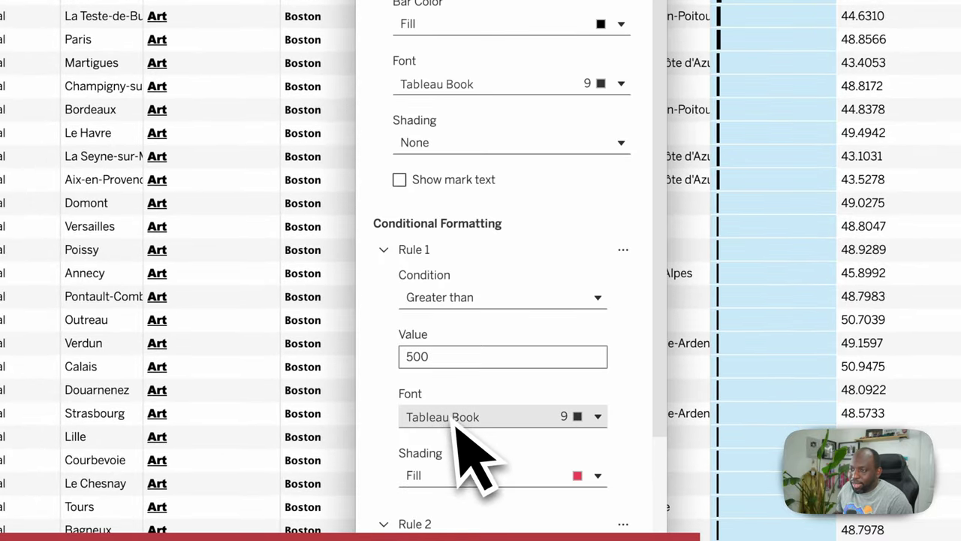
Change Rule 1's greater-than threshold from 500 to 70 and close the formatting window.
double_click(404, 357)
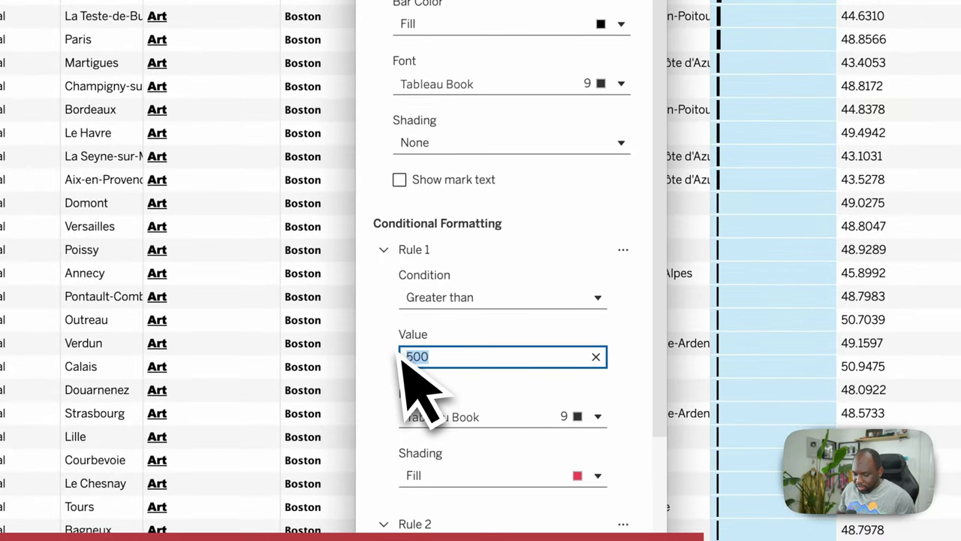
key(BackSpace)
text(90)
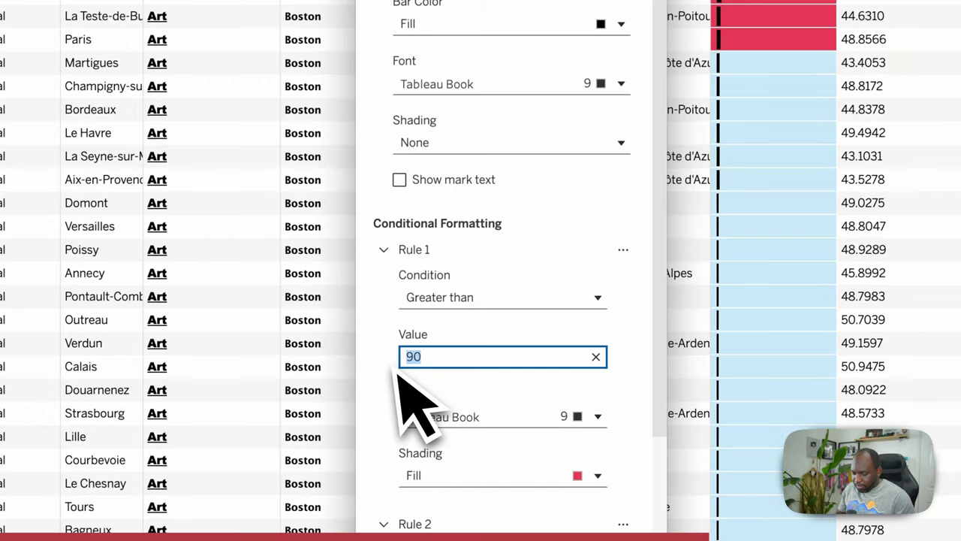
key(BackSpace)
key(BackSpace)
text(70)
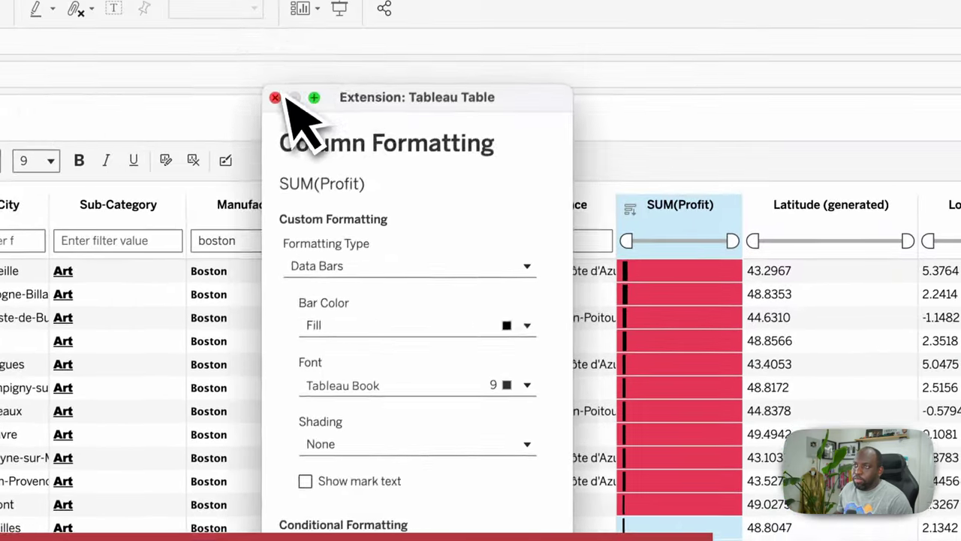
click(275, 97)
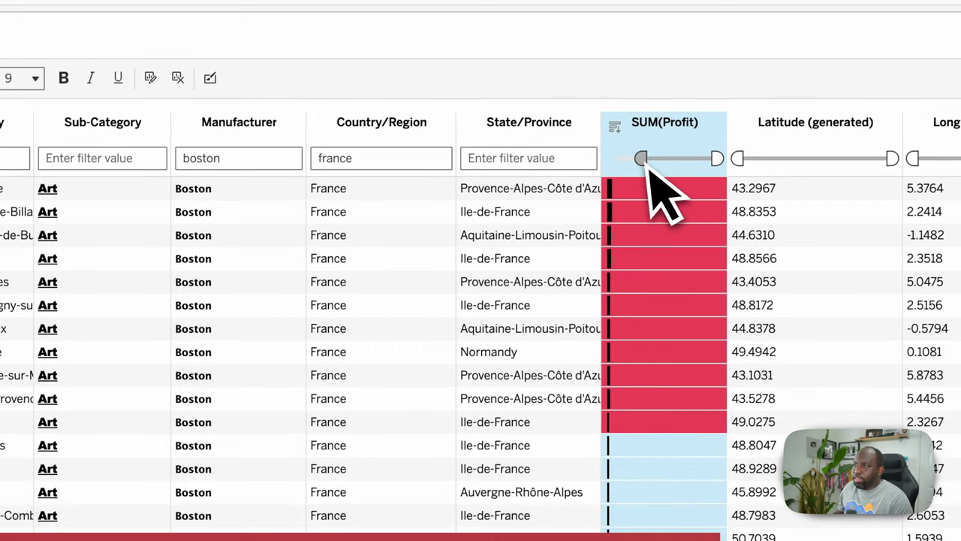
Adjust the SUM(Profit) range, clear the boston Manufacturer filter, and extend profit to its maximum.
drag(645, 164, 658, 166)
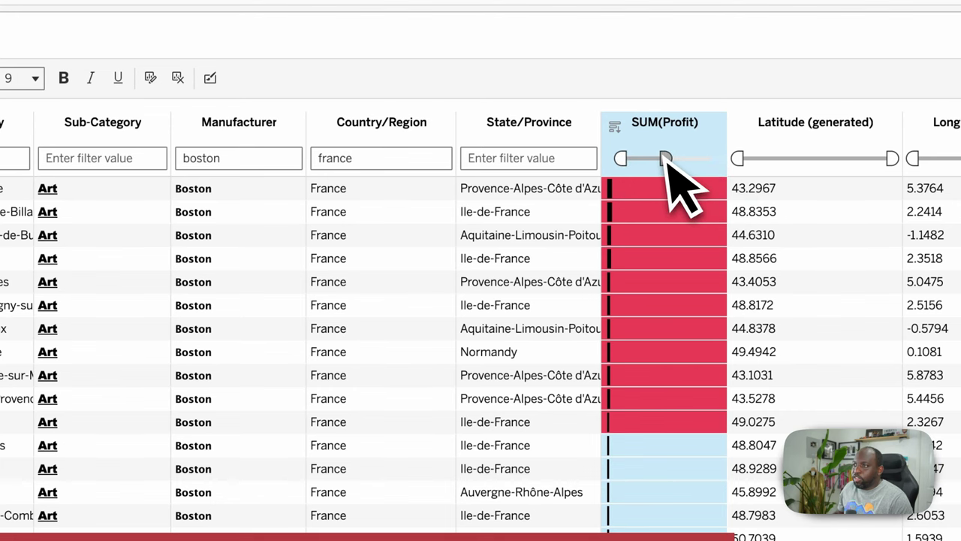
drag(666, 160, 664, 160)
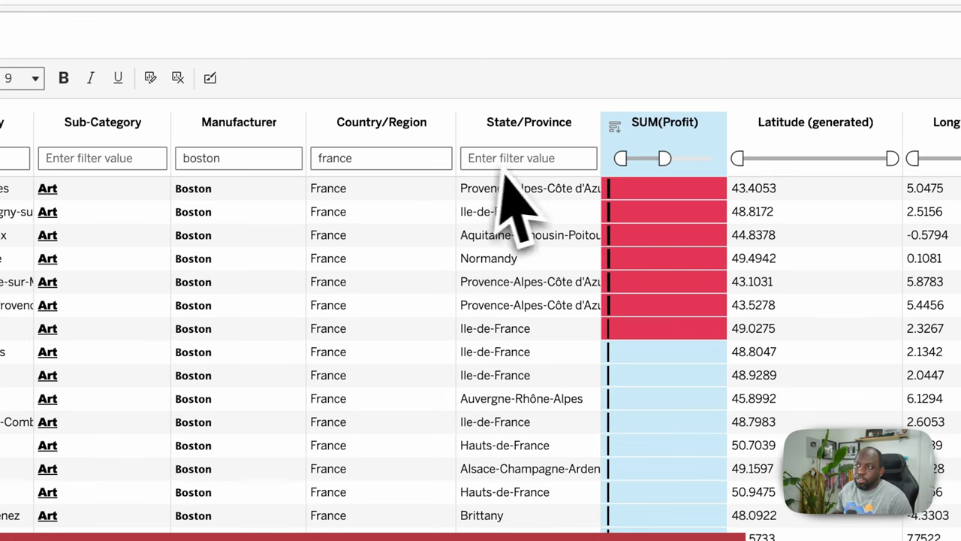
drag(665, 159, 689, 160)
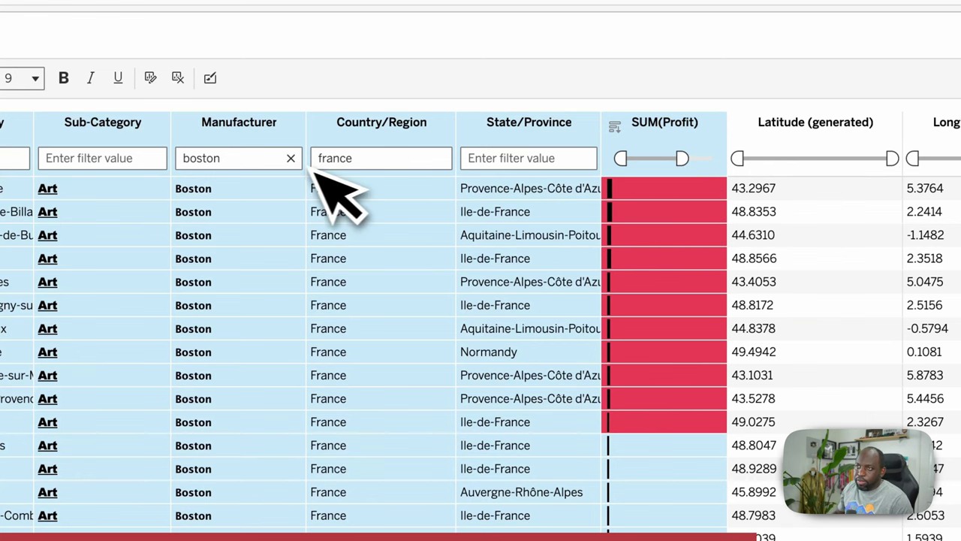
click(290, 158)
drag(682, 159, 703, 159)
mouse_move(695, 180)
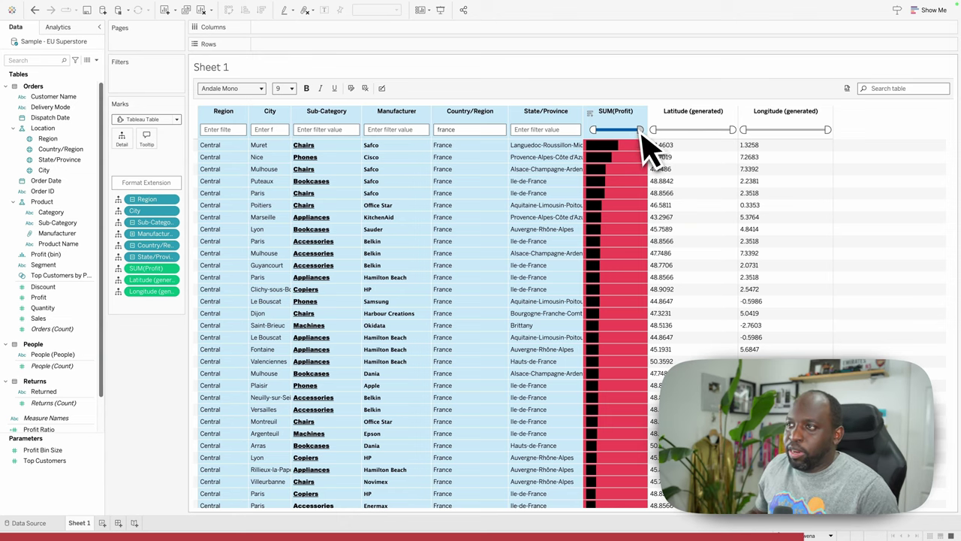
Clear the SUM(Profit) range filter and search the table for HP.
click(640, 113)
click(637, 133)
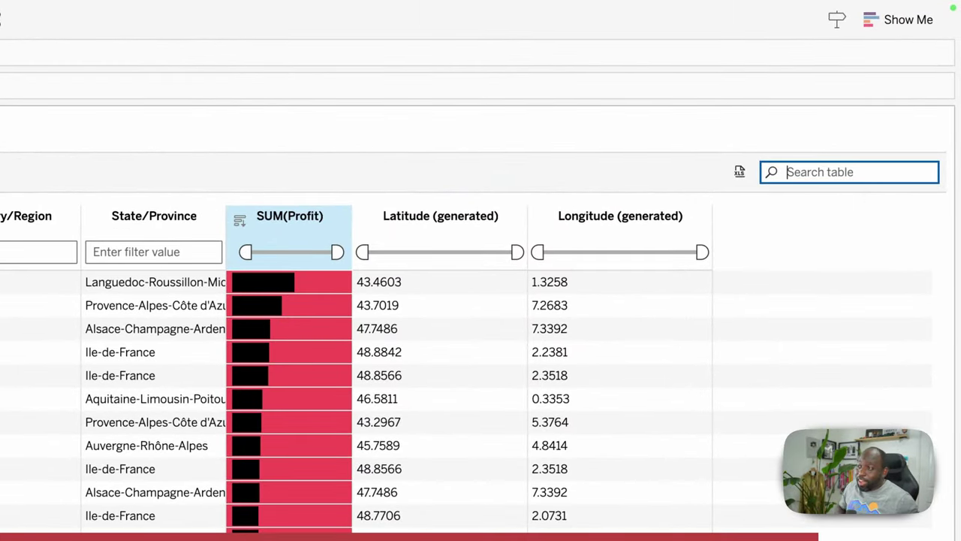
text(H)
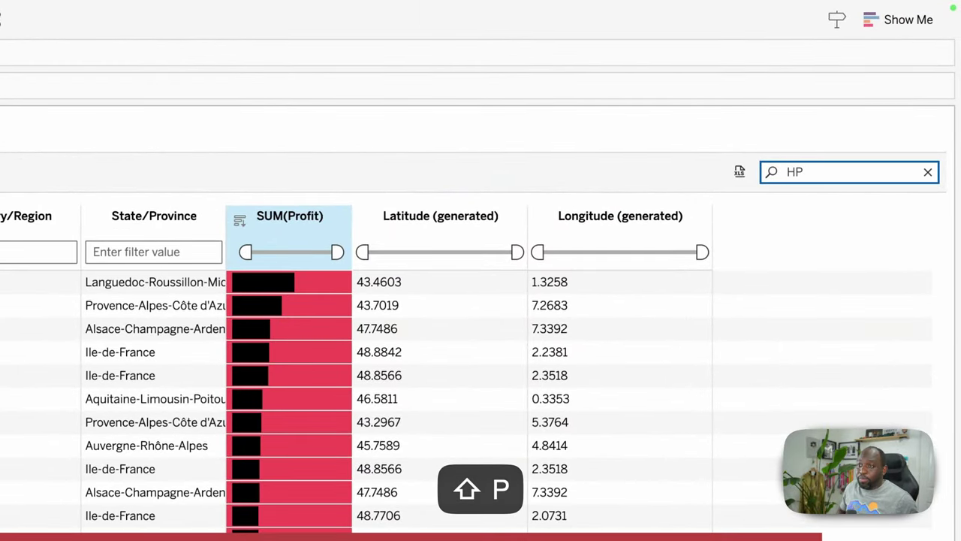
text(P)
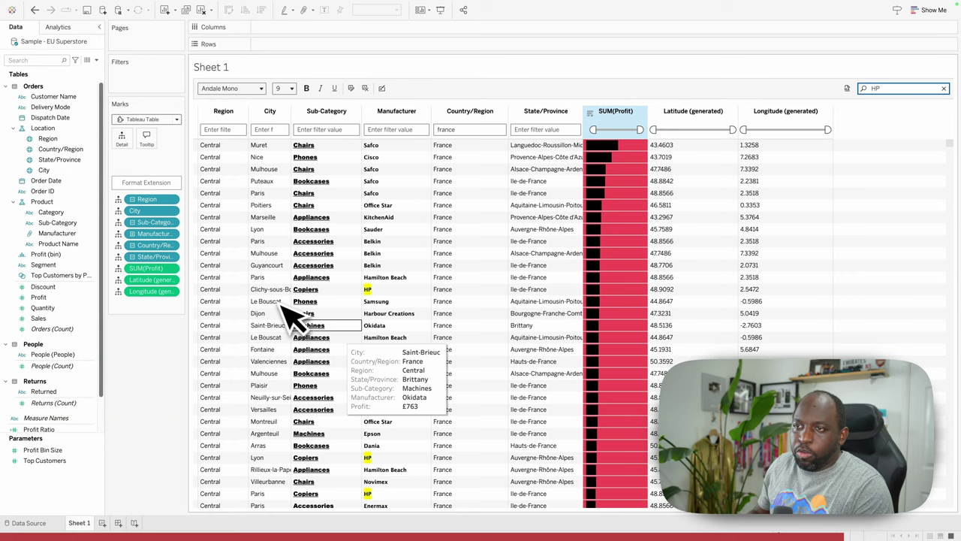
scroll(421, 473, down, 2)
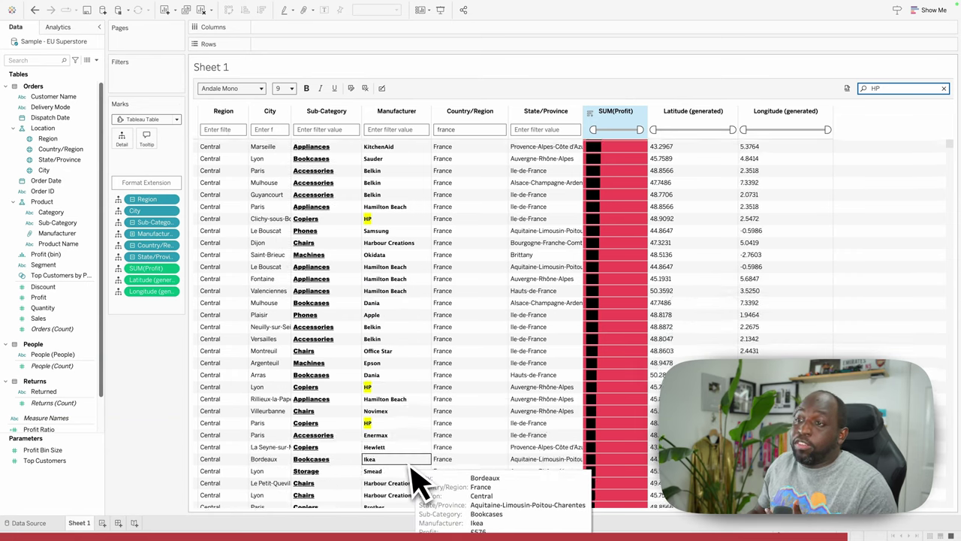
scroll(420, 473, up, 2)
mouse_move(423, 427)
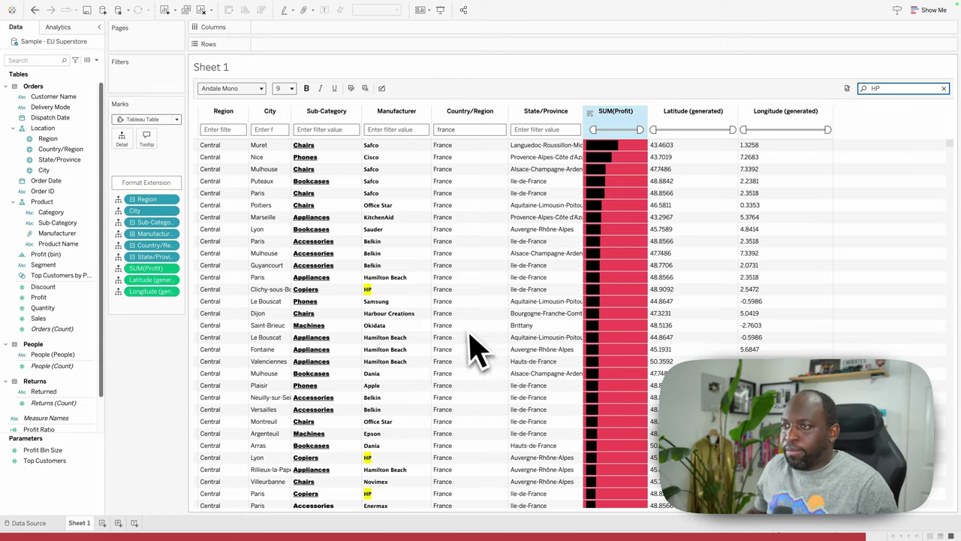
scroll(421, 409, down, 2)
scroll(420, 410, up, 2)
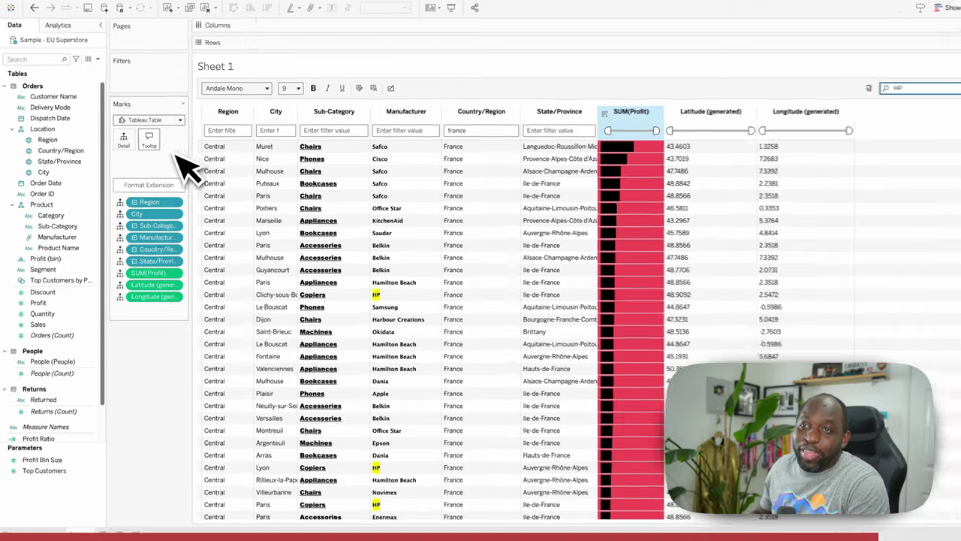
click(146, 137)
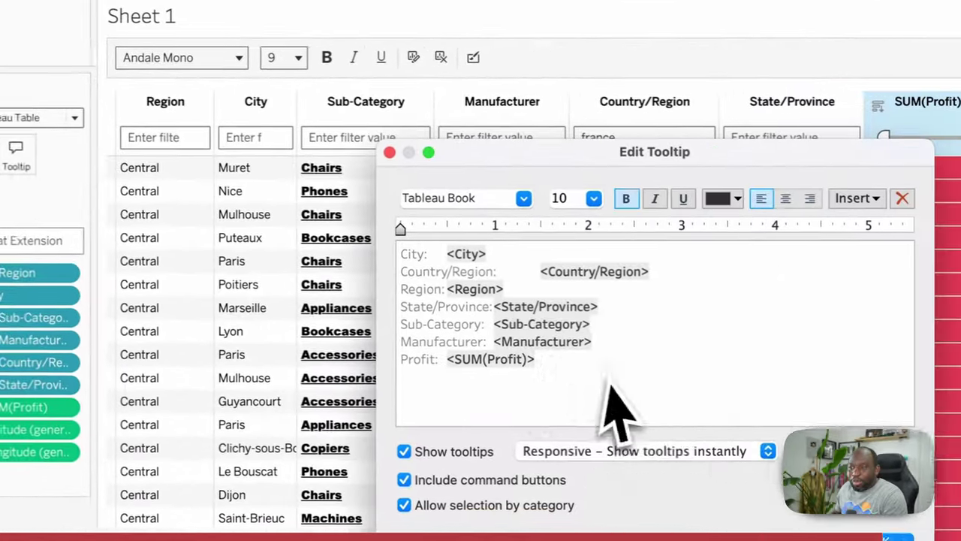
click(860, 441)
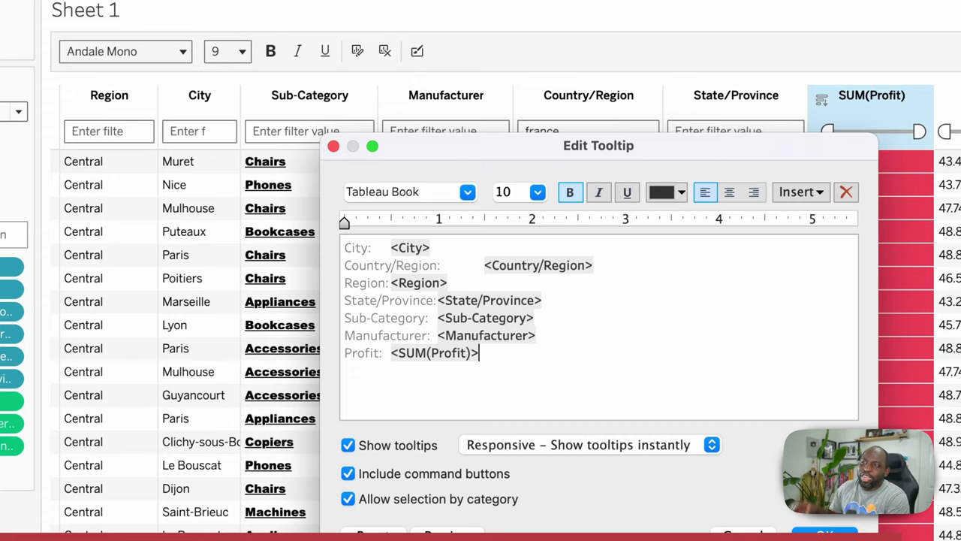
click(333, 146)
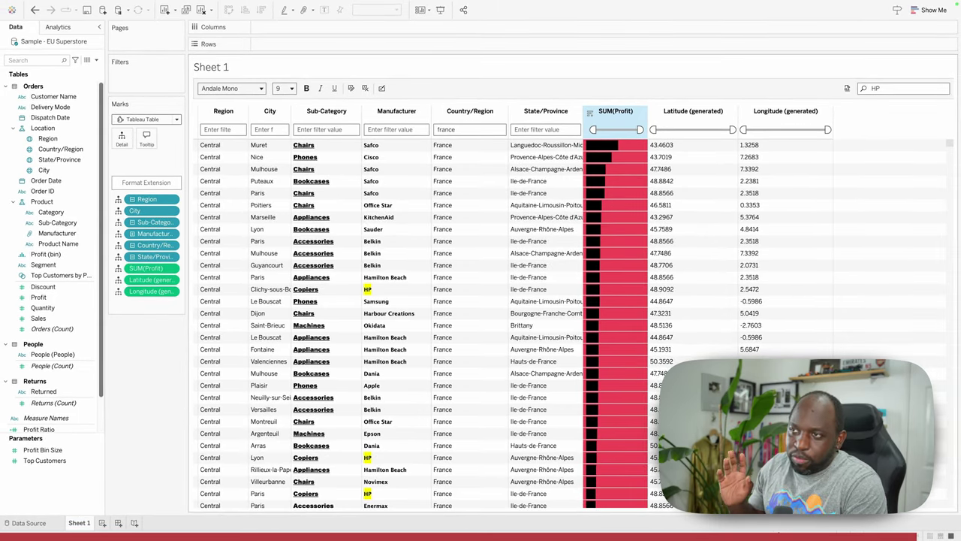
click(167, 184)
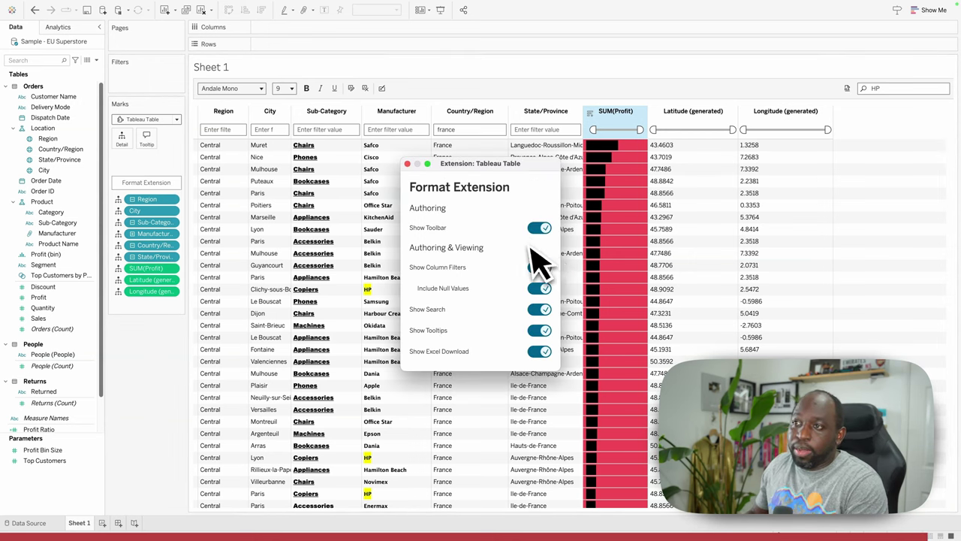
click(541, 228)
click(407, 164)
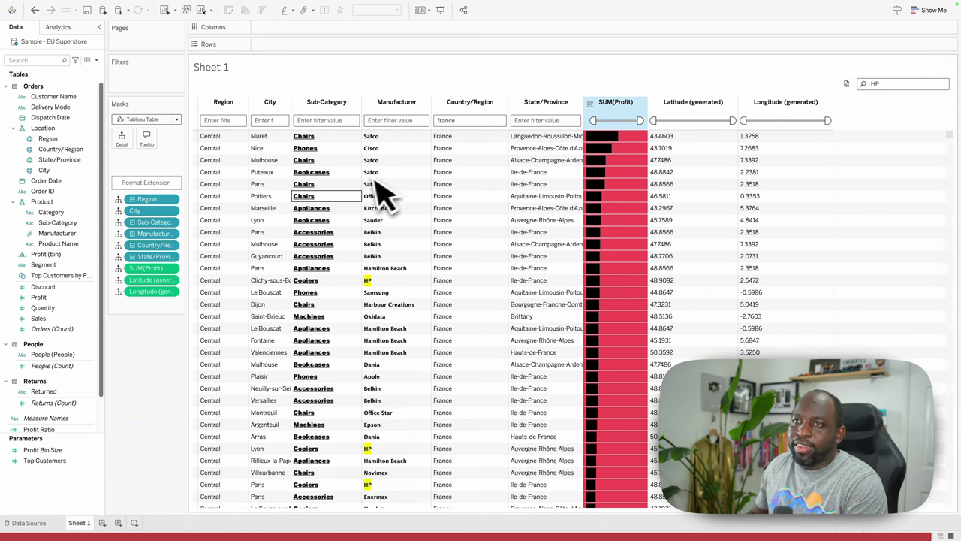
click(167, 185)
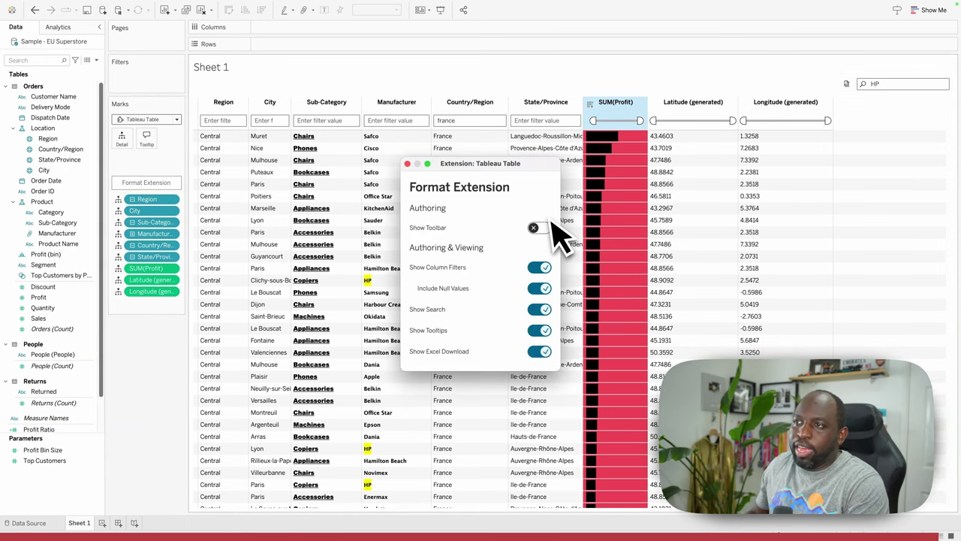
click(540, 228)
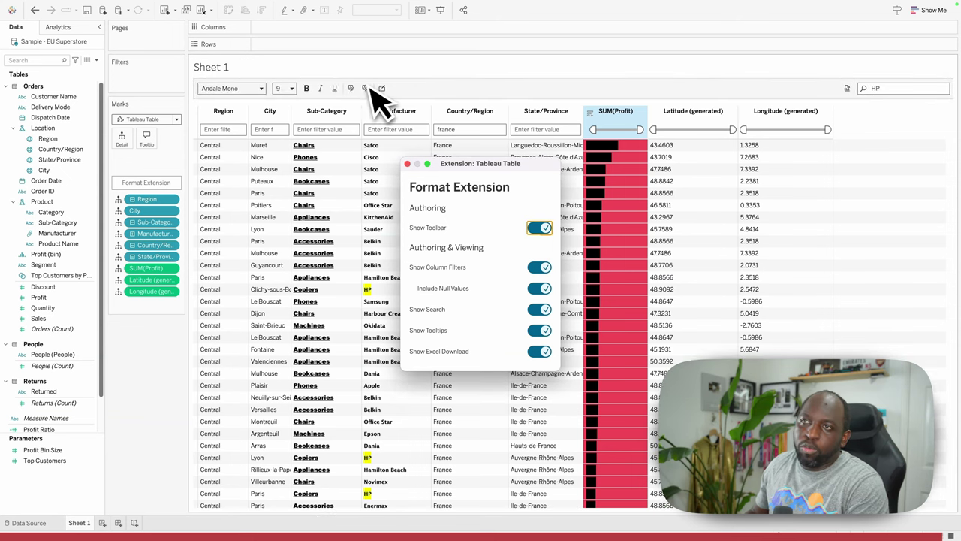
click(407, 163)
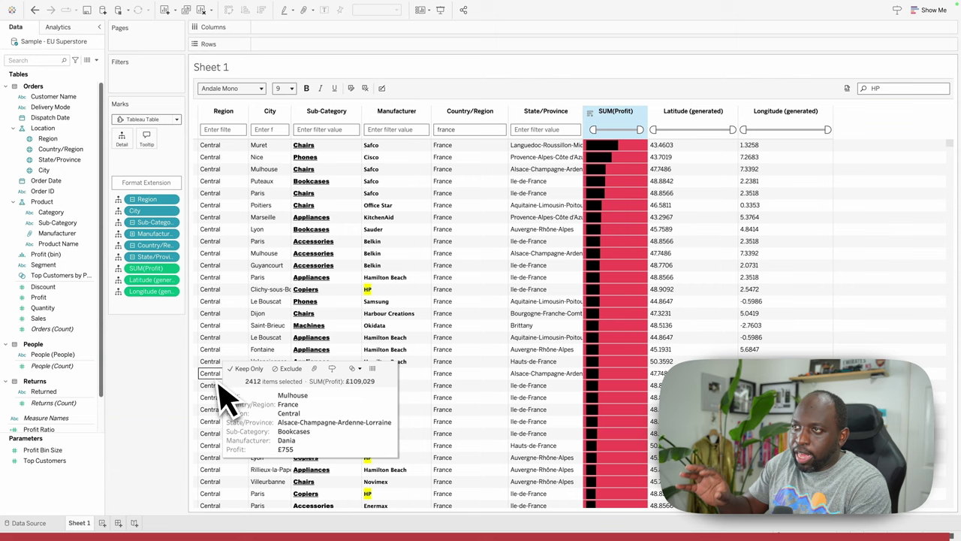
Export the table as Sheet 1.xlsx into the test folder and dismiss the completion notice.
click(847, 89)
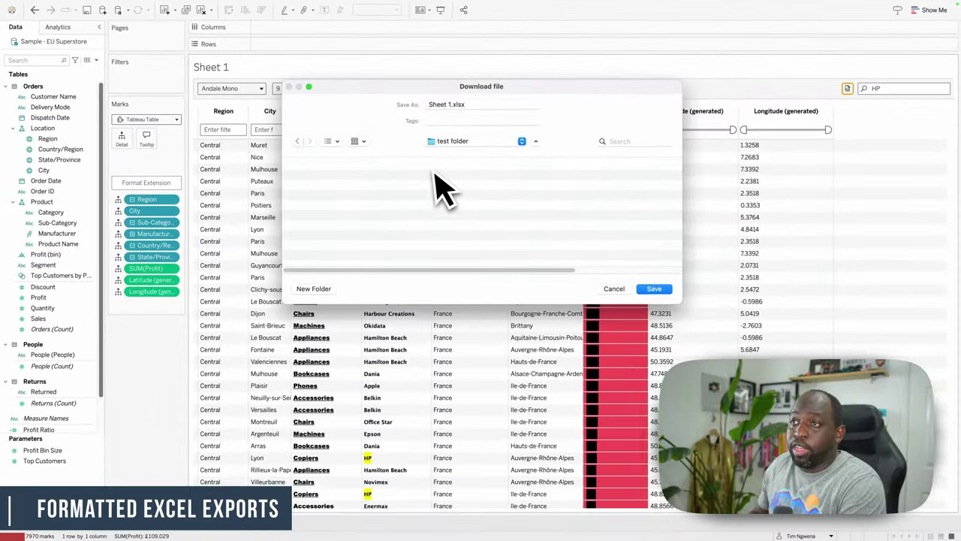
click(653, 290)
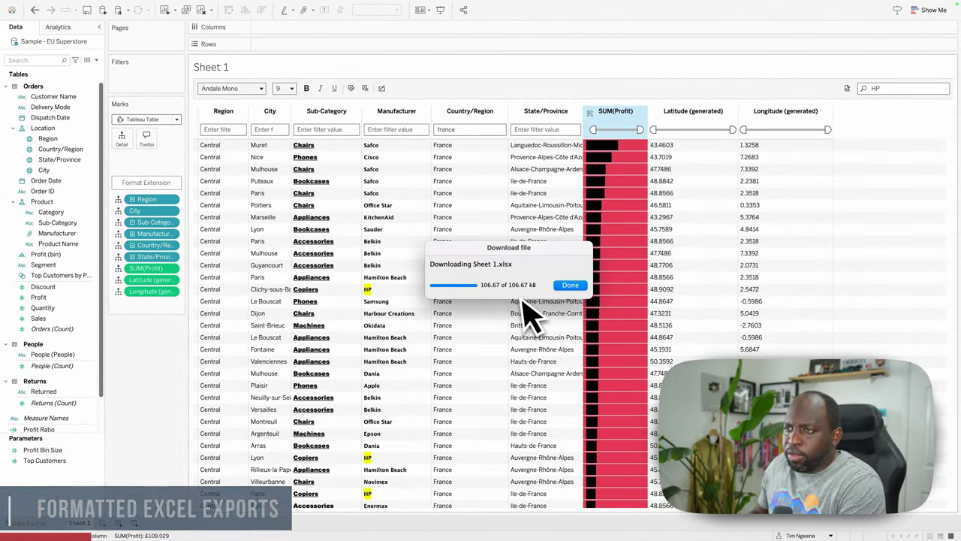
click(576, 288)
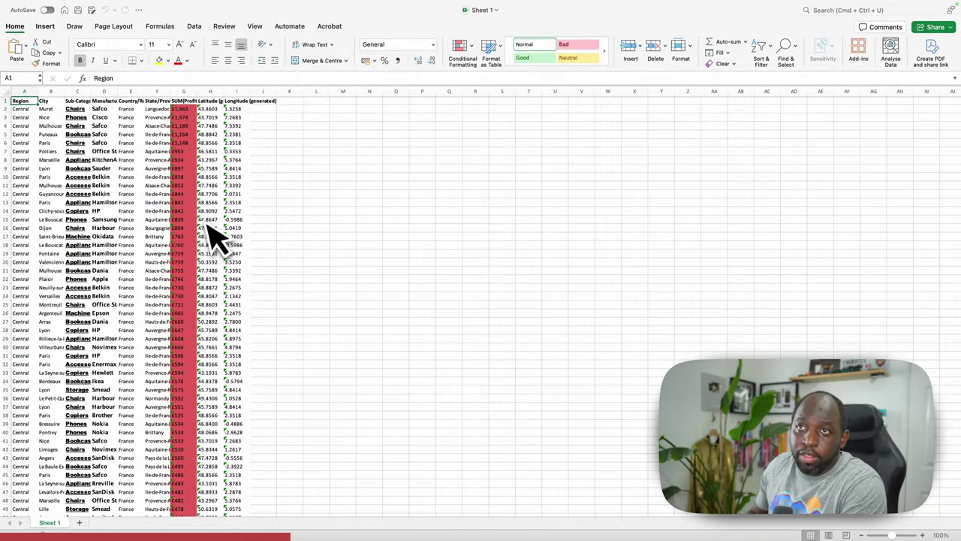
scroll(214, 239, down, 20)
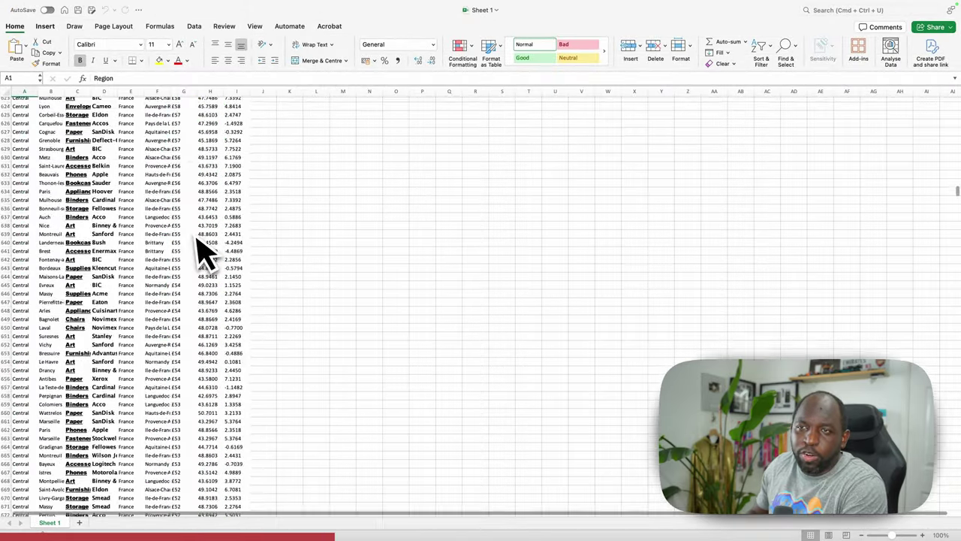
scroll(201, 248, up, 10)
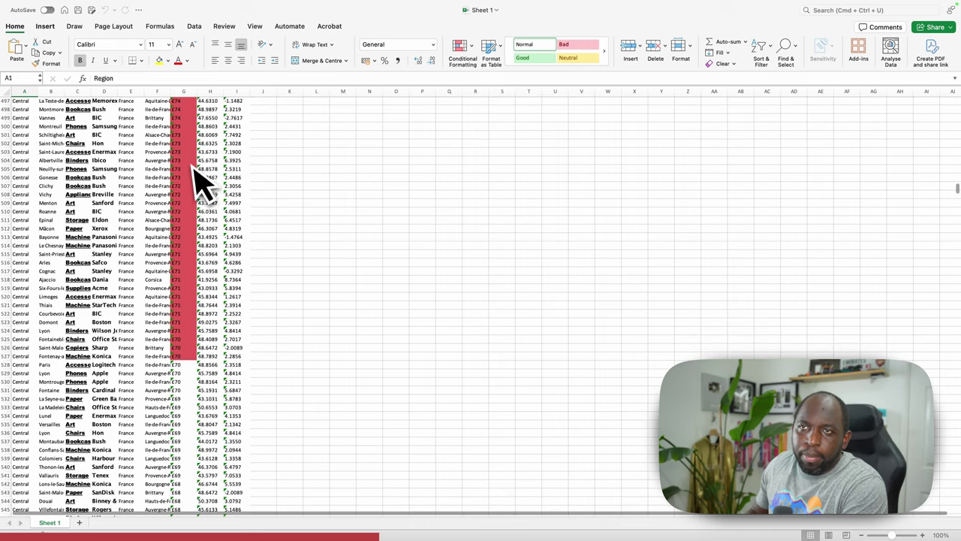
drag(188, 144, 191, 219)
drag(186, 359, 187, 361)
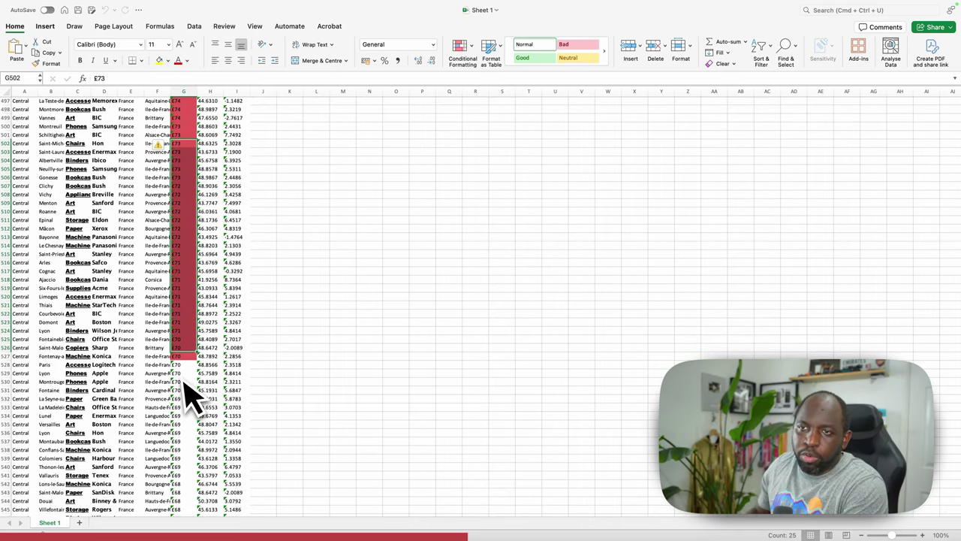
scroll(213, 364, down, 20)
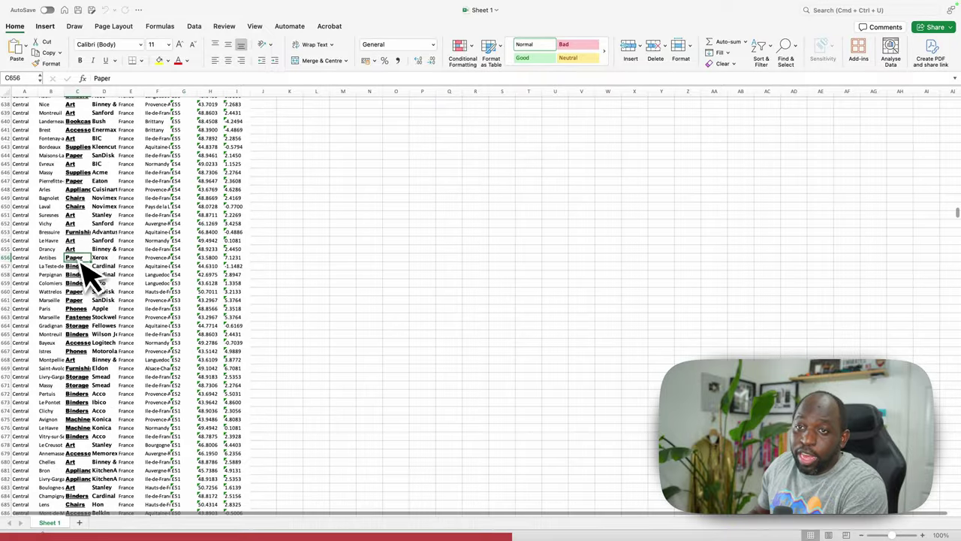
click(104, 249)
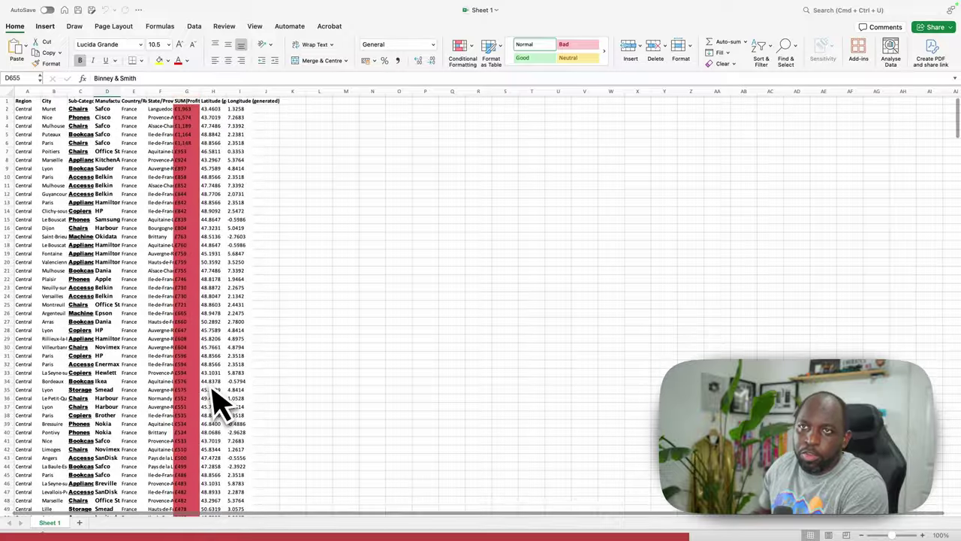
scroll(218, 402, down, 20)
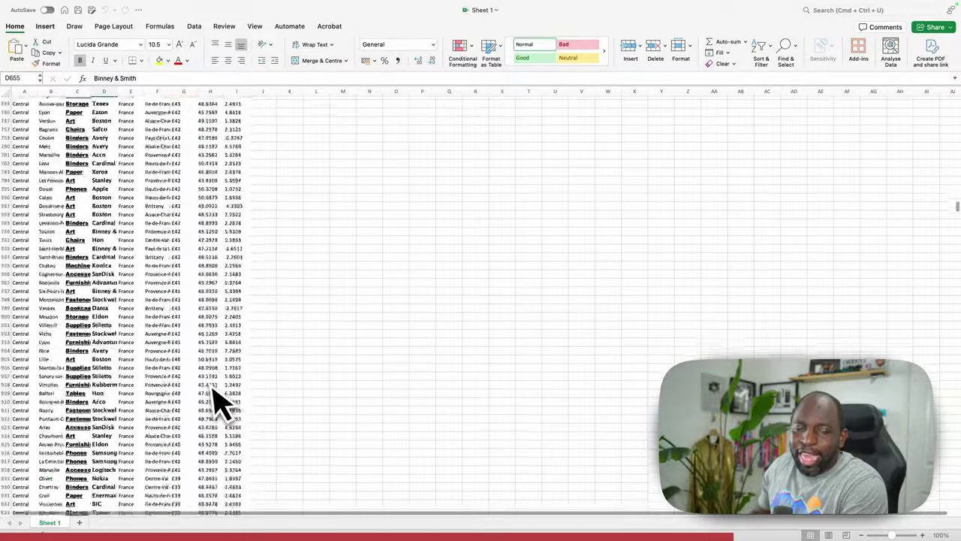
scroll(217, 402, down, 20)
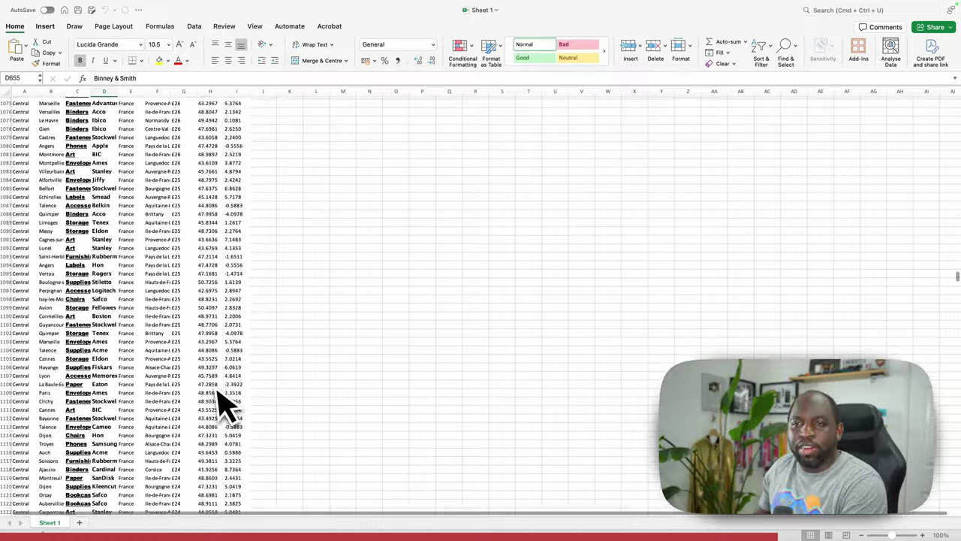
scroll(224, 387, down, 20)
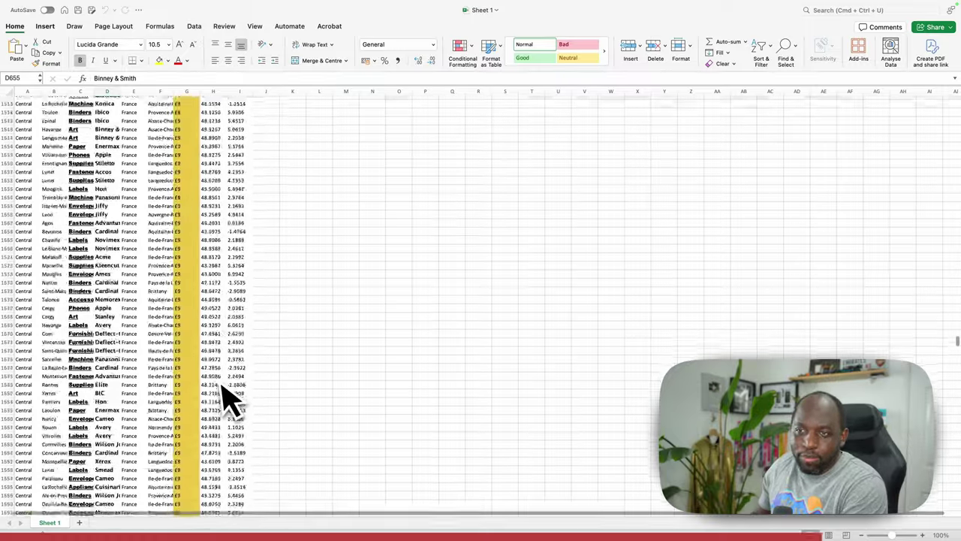
scroll(224, 387, down, 20)
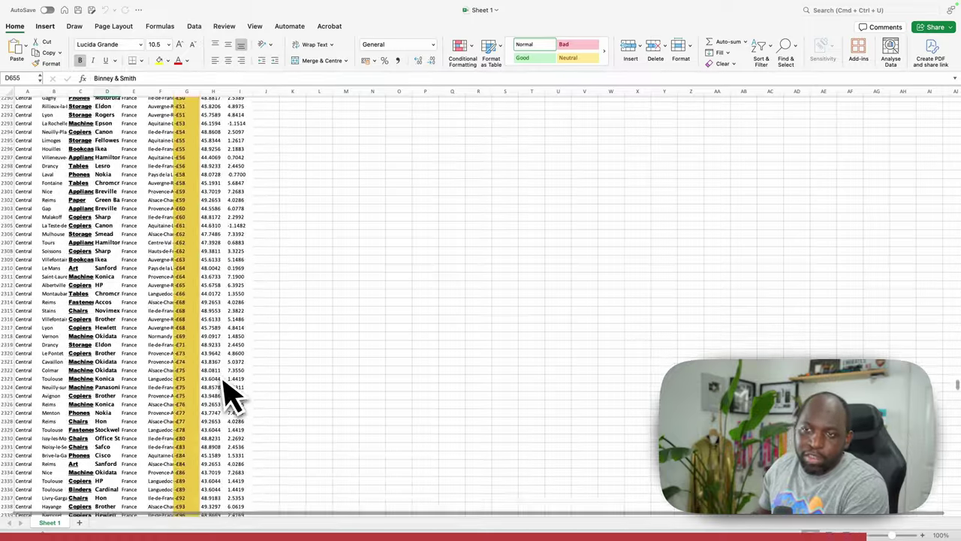
scroll(223, 392, up, 20)
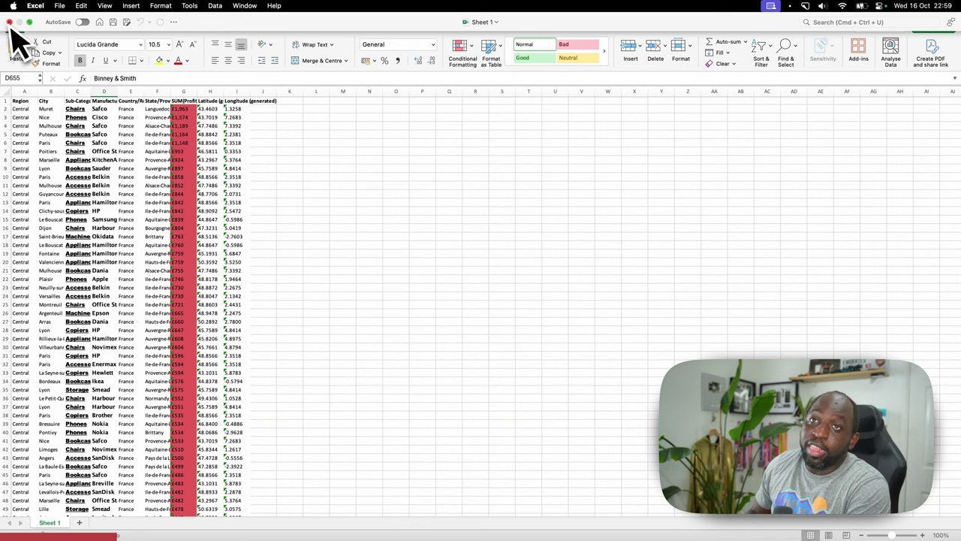
Leave the Excel workbook and return to the France table in Tableau.
click(9, 22)
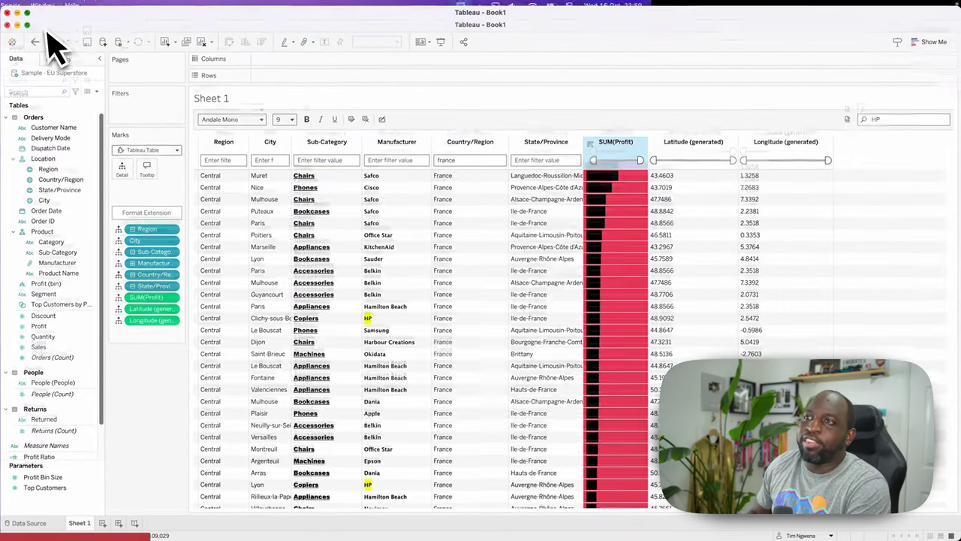
mouse_move(332, 253)
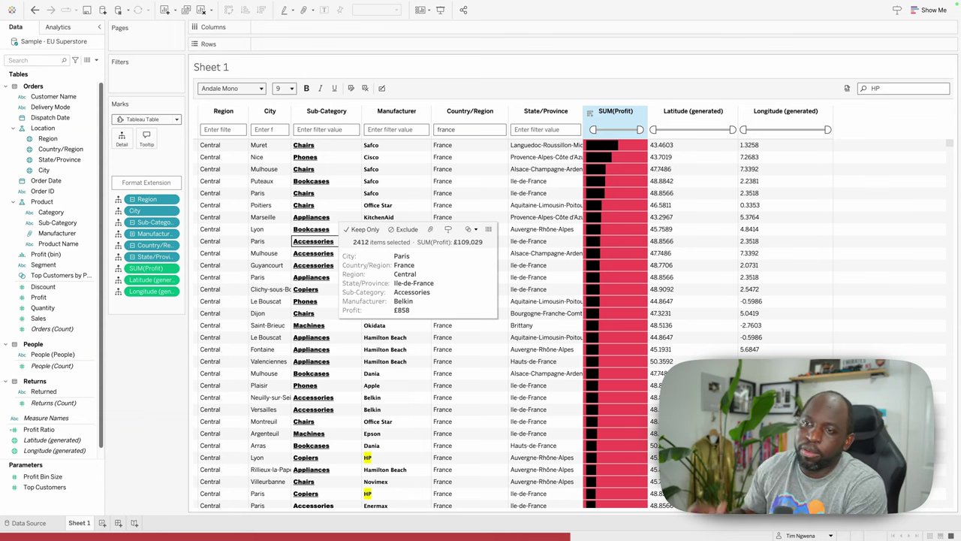
On a new Sheet 2, show total Sales for each Region as table rows.
click(118, 523)
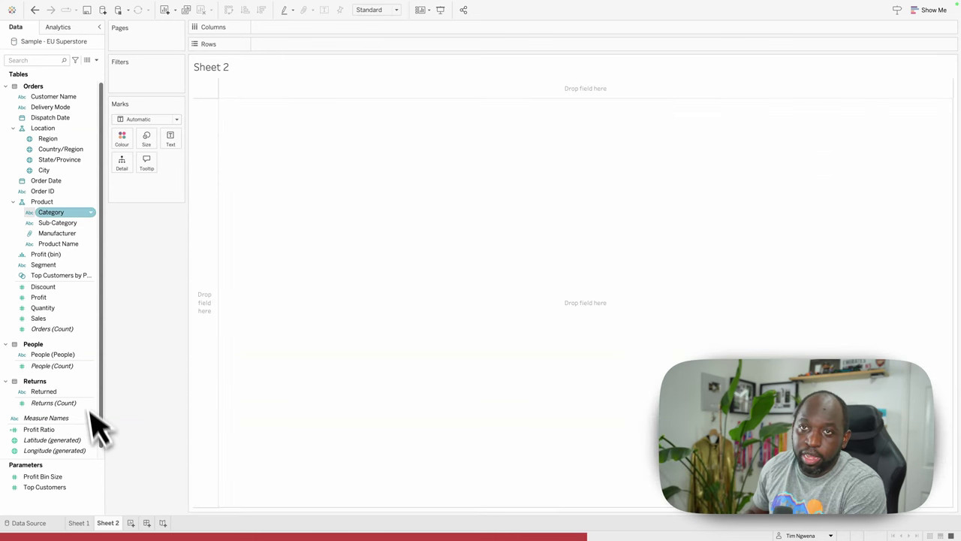
drag(47, 138, 304, 45)
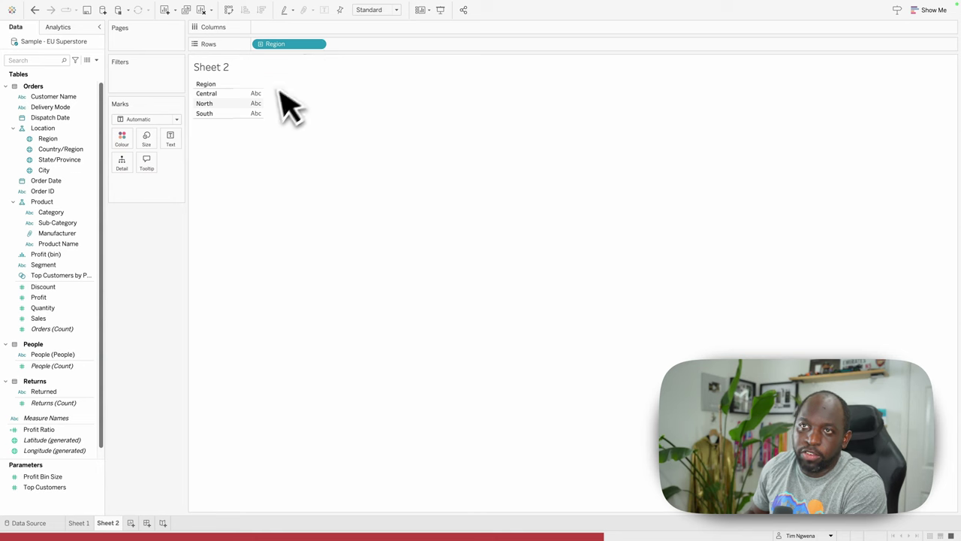
drag(38, 318, 250, 106)
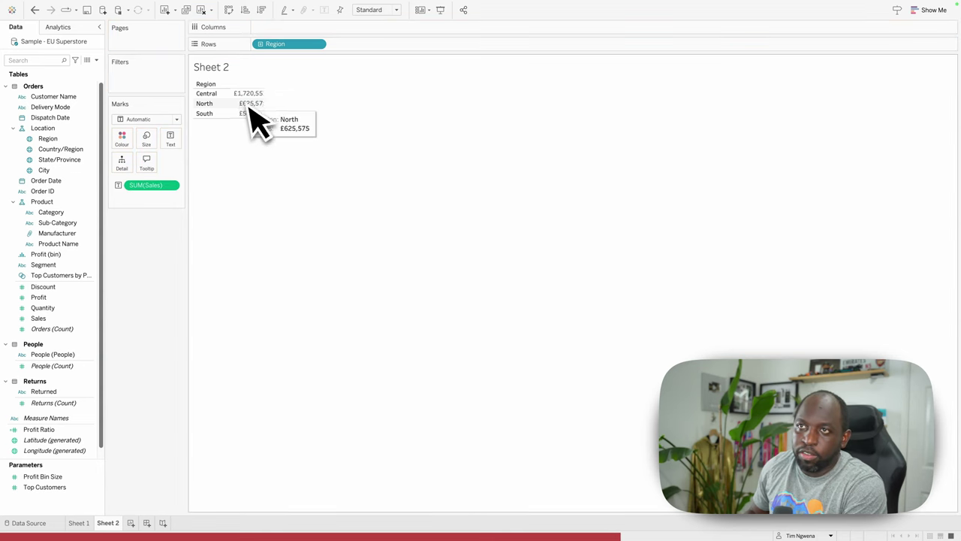
Build Dashboard 1 with Sheet 1 stacked above Sheet 2, giving Sheet 1 more height.
click(147, 522)
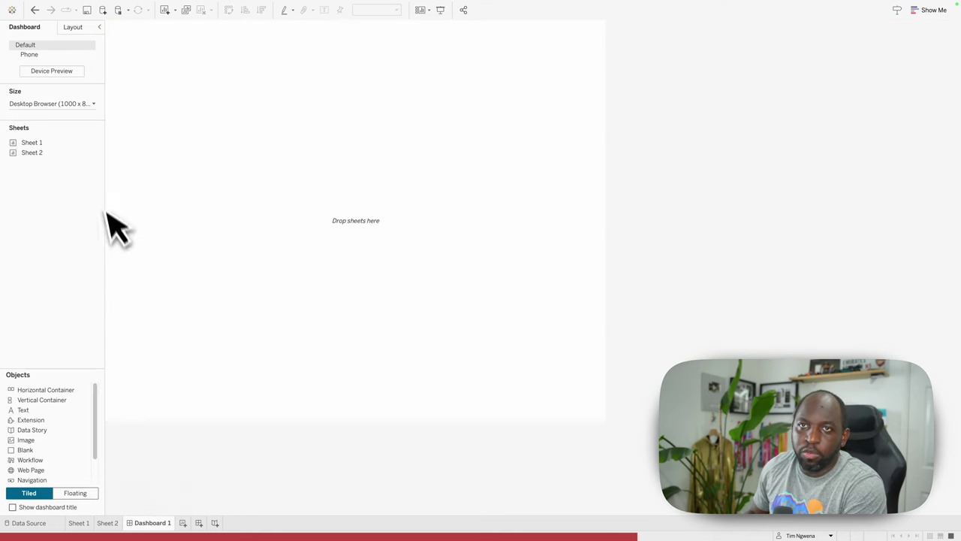
drag(47, 142, 154, 122)
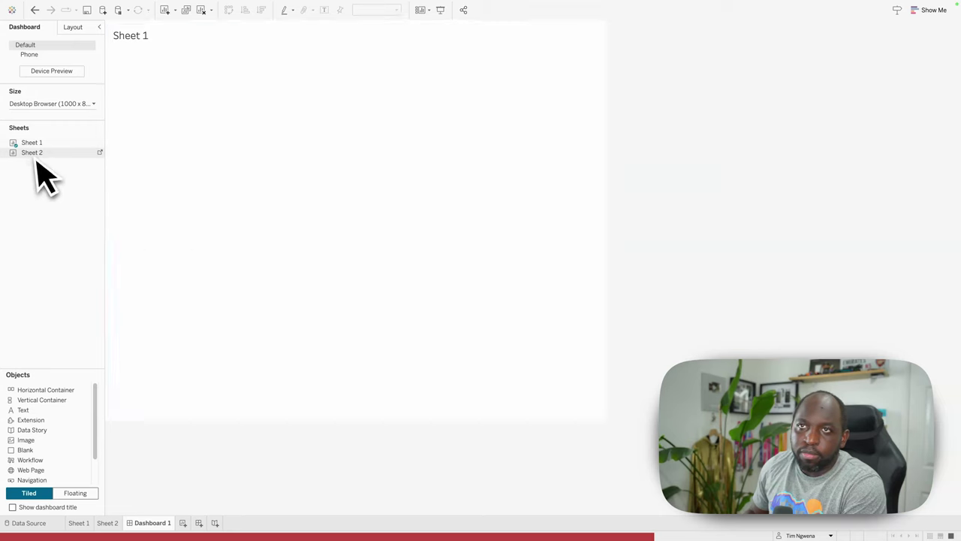
drag(36, 158, 391, 343)
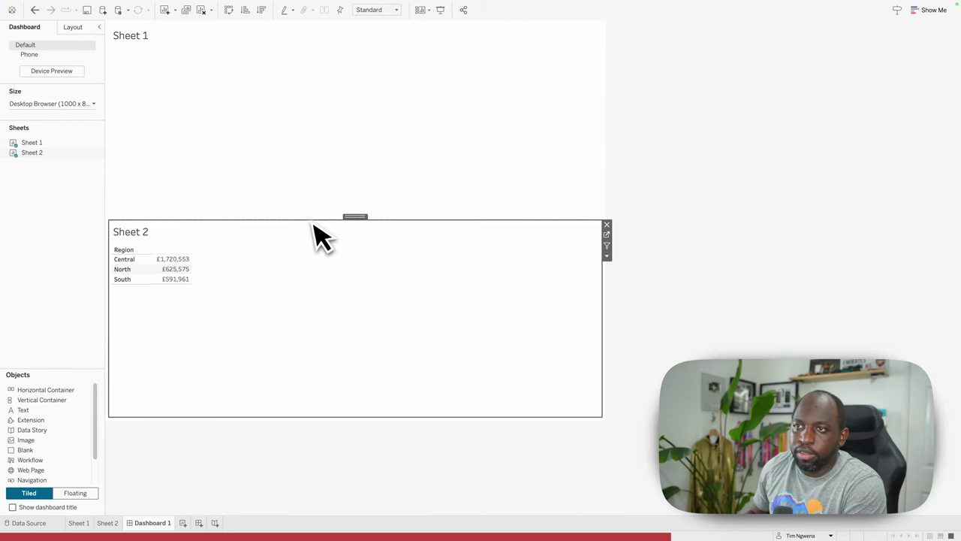
drag(314, 223, 297, 330)
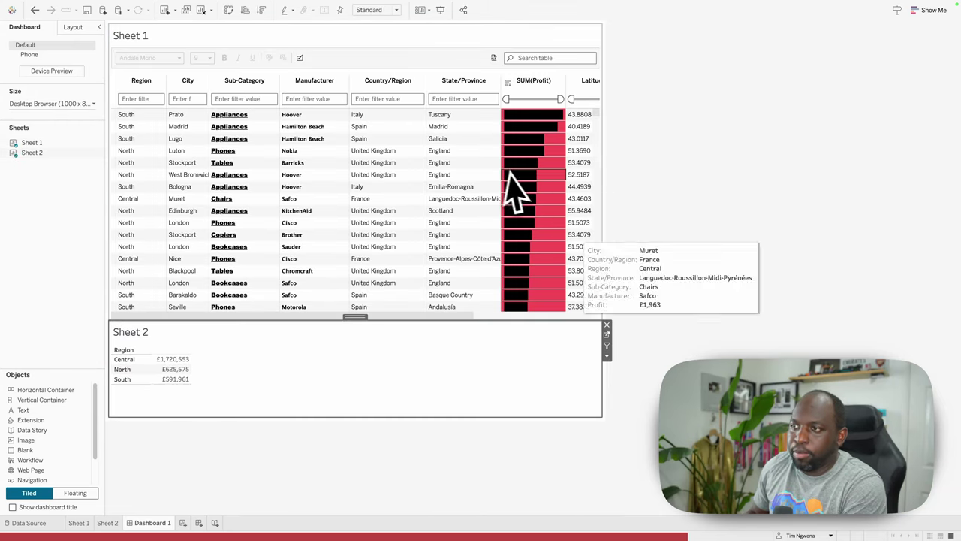
Turn Sheet 2's Region table into a filter and cycle Sheet 1 through Central, North, then South.
click(607, 345)
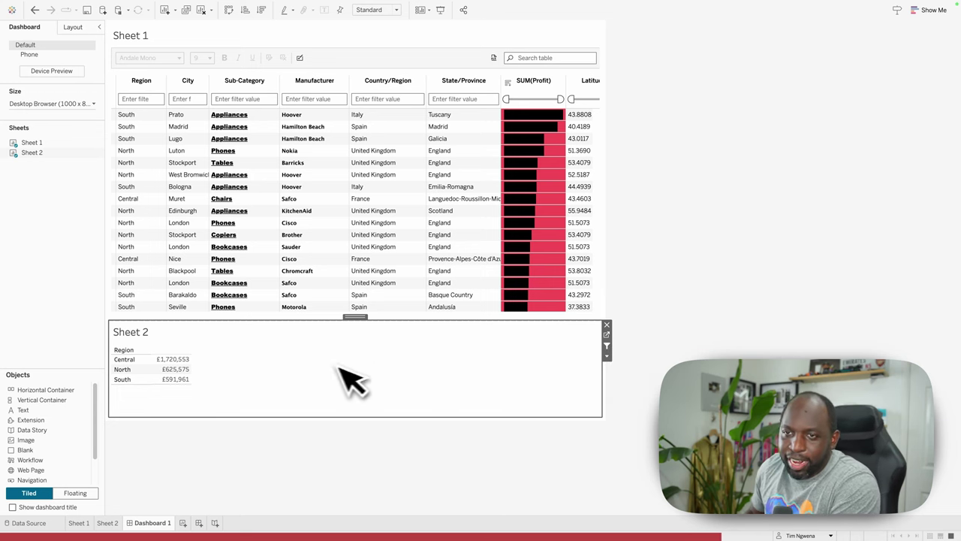
click(137, 361)
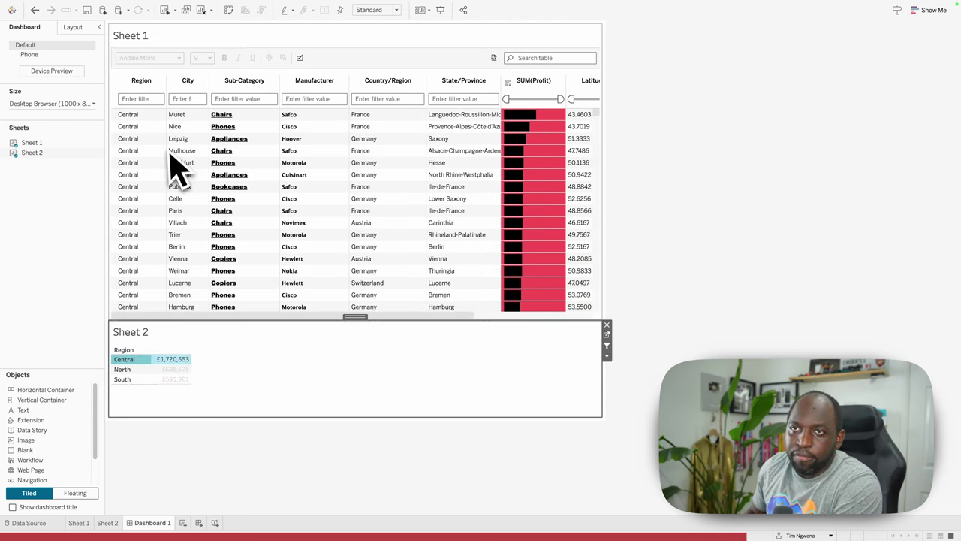
click(143, 374)
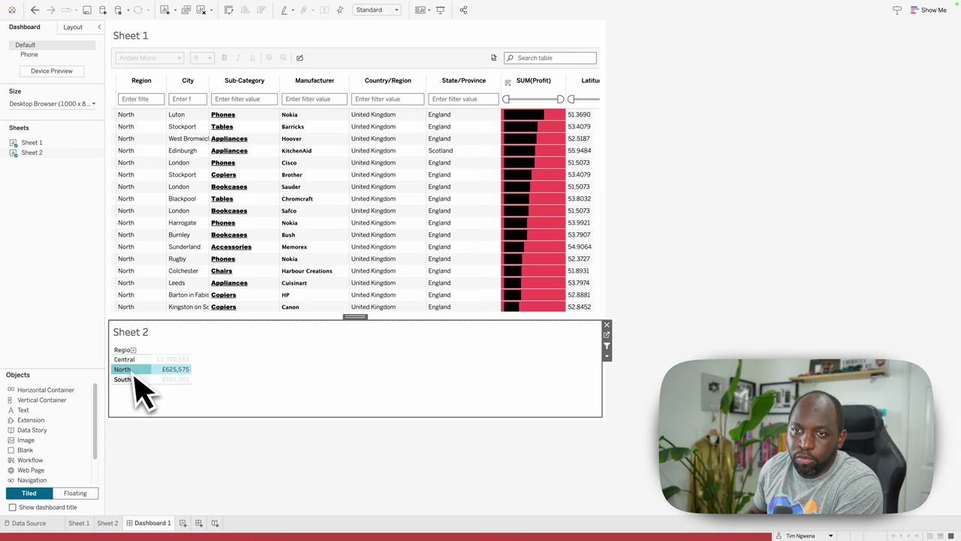
click(135, 381)
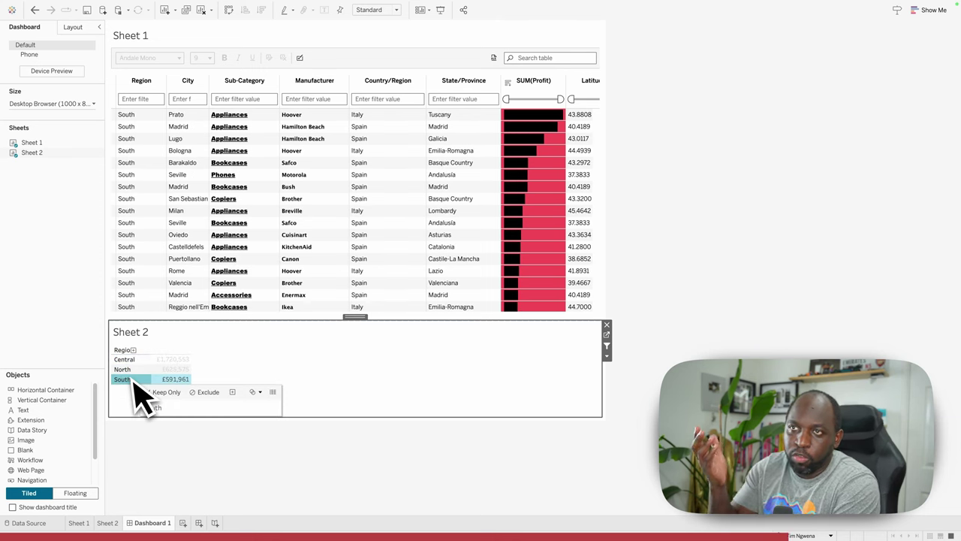